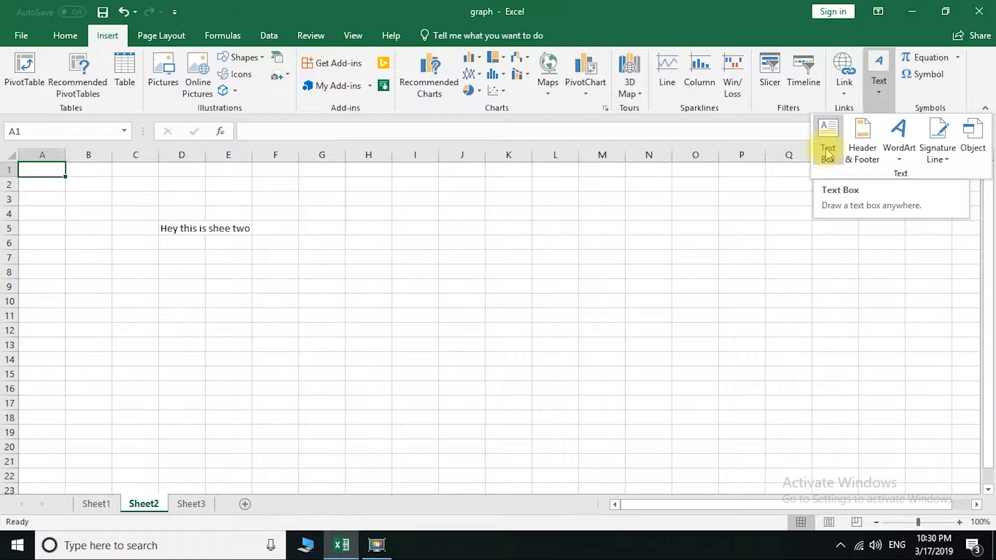
# Insert a default-size text box over cells J10:K14 on Sheet2 and delete it
pyautogui.click(828, 153)
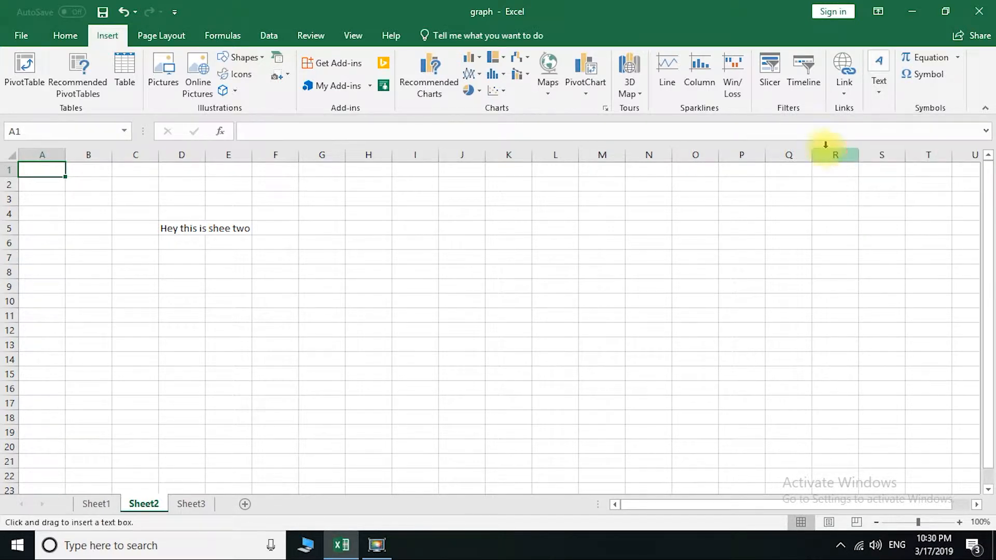
pyautogui.click(878, 93)
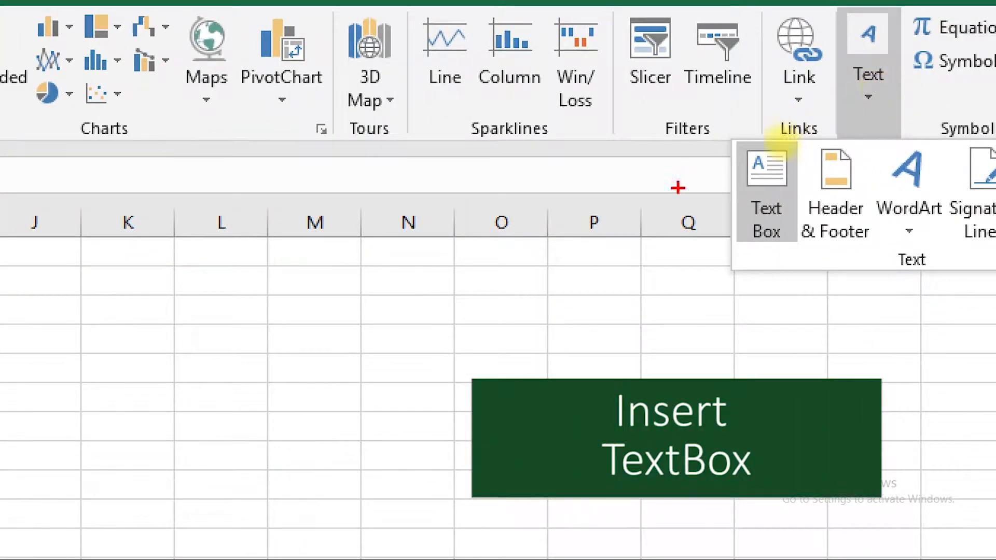
pyautogui.click(772, 220)
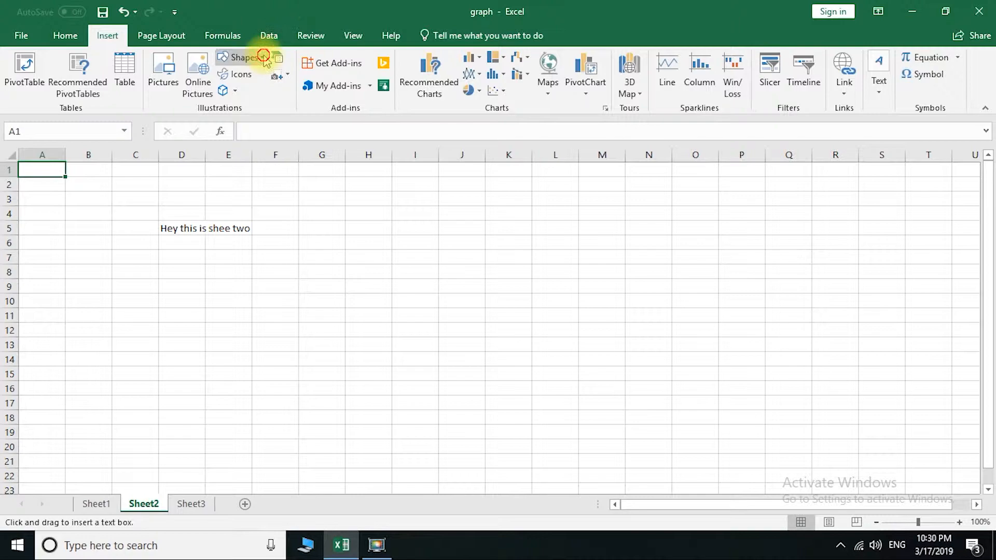
pyautogui.click(264, 57)
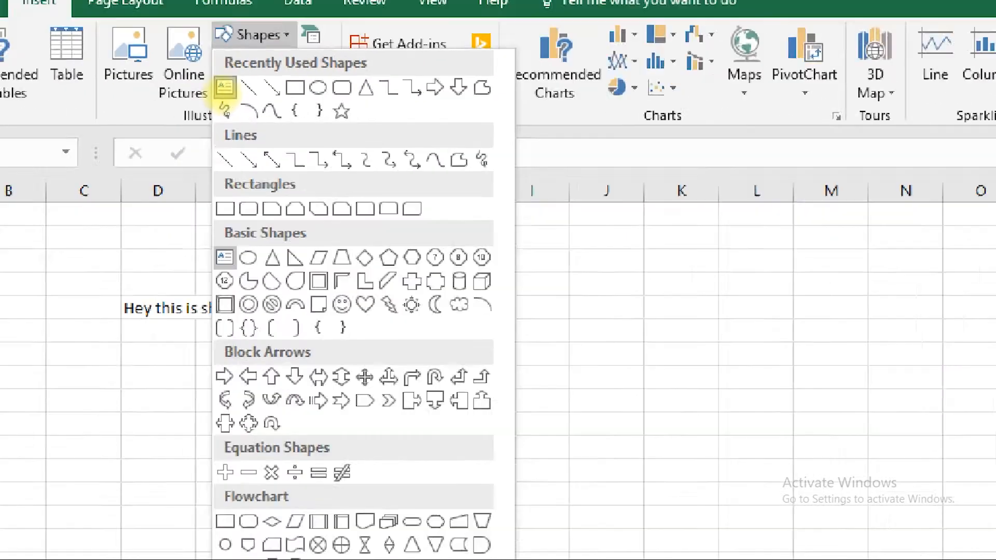
pyautogui.click(223, 93)
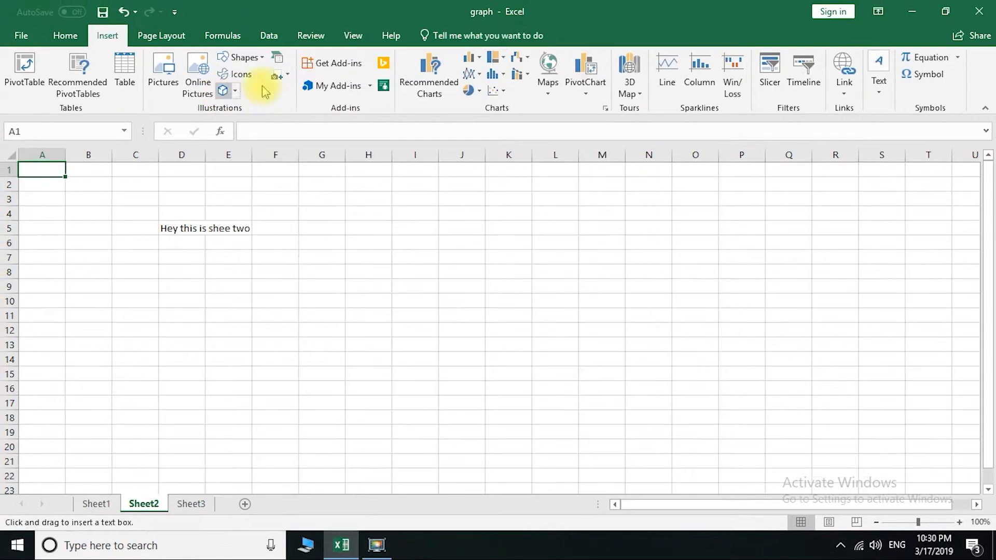
pyautogui.click(879, 92)
pyautogui.click(827, 148)
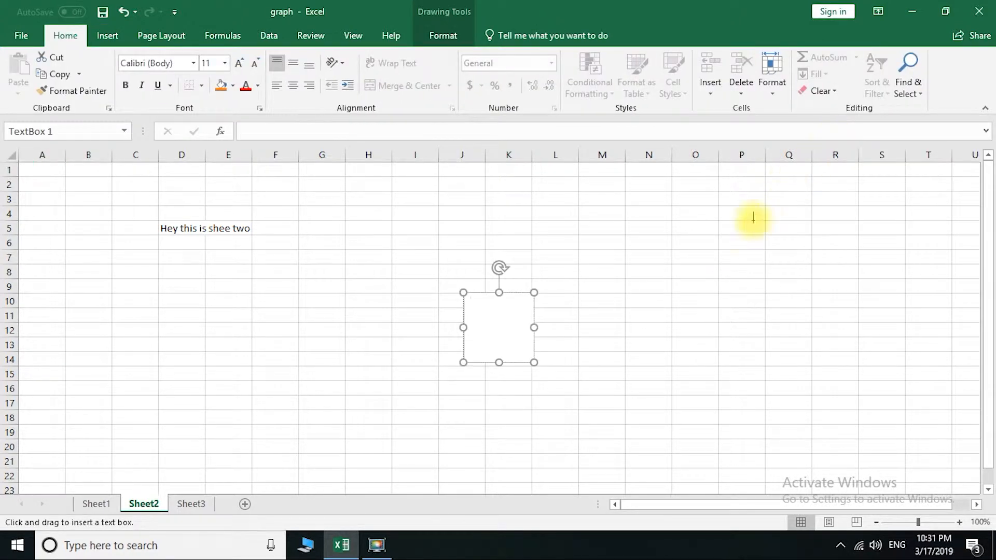
pyautogui.click(496, 301)
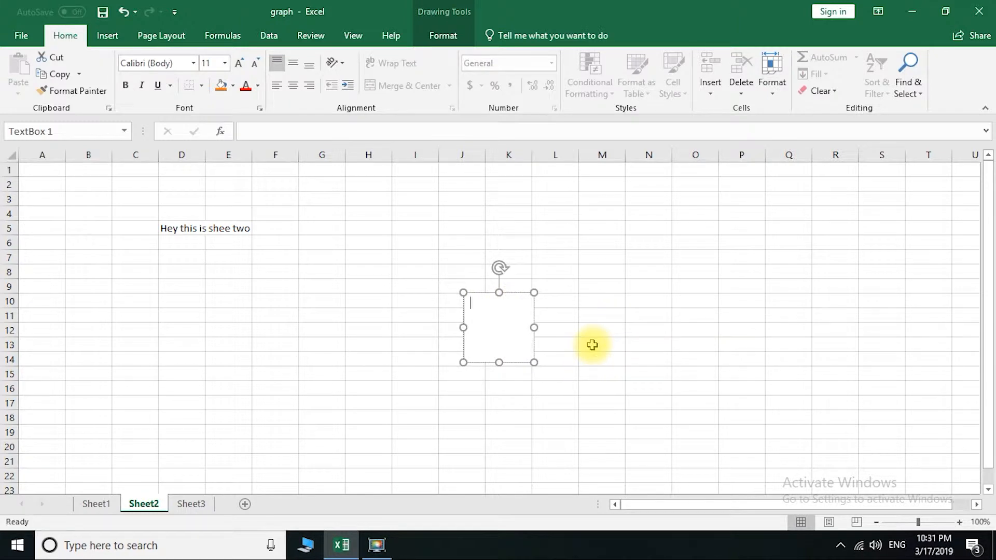
pyautogui.click(491, 294)
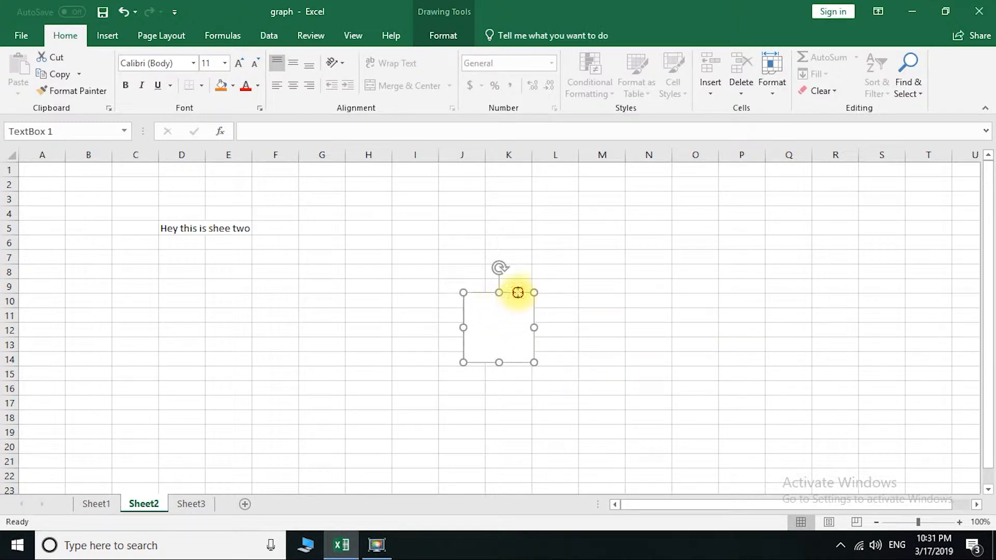
pyautogui.press('Delete')
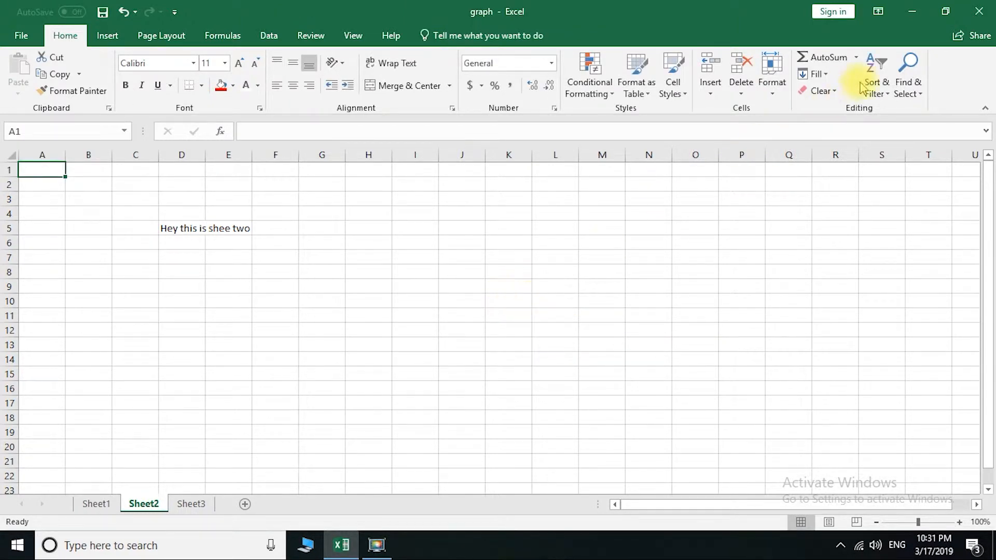
# Draw a large text box from about G2 to N14 and enter "This is m y new text box"
pyautogui.click(108, 35)
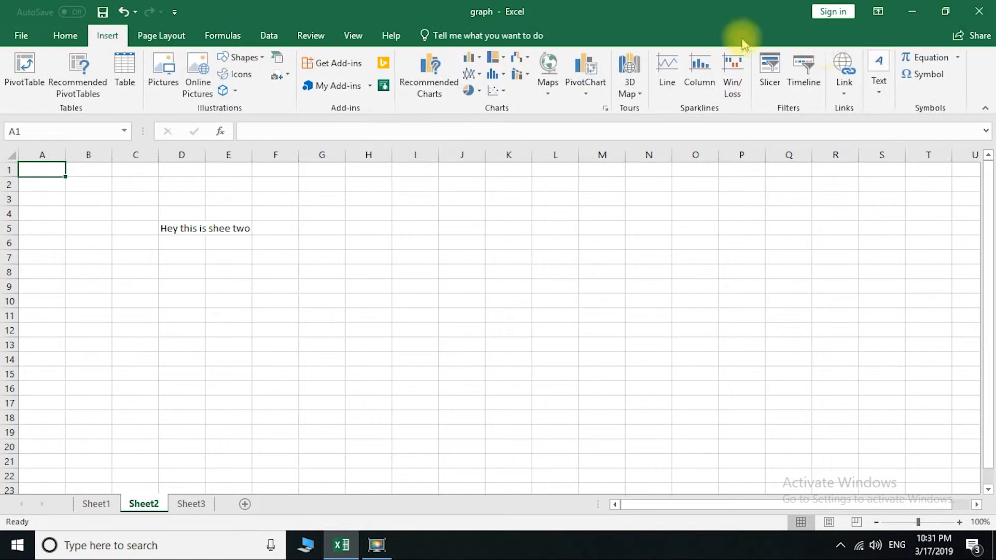
pyautogui.click(879, 68)
pyautogui.click(833, 150)
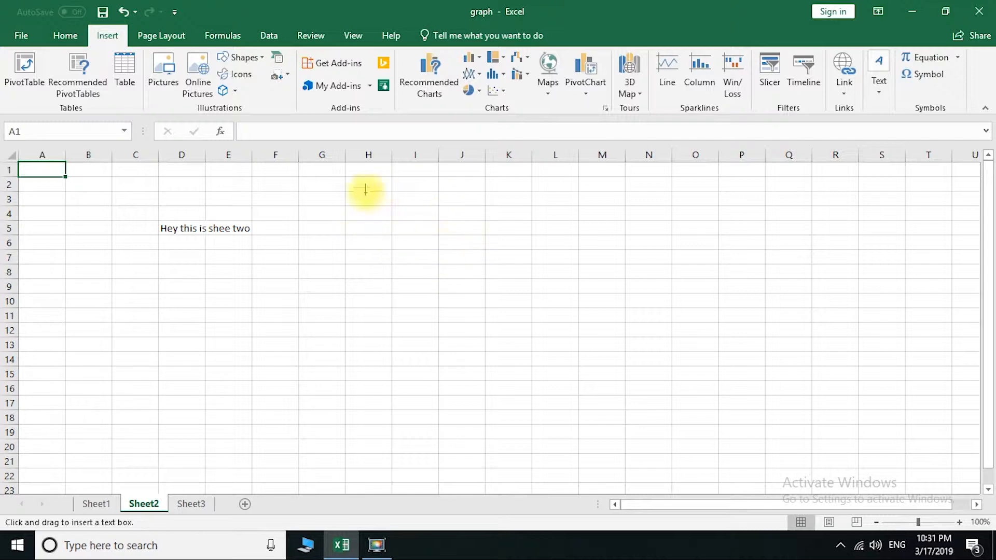
pyautogui.moveTo(332, 188)
pyautogui.mouseDown()
pyautogui.moveTo(358, 256)
pyautogui.moveTo(805, 362)
pyautogui.moveTo(669, 400)
pyautogui.moveTo(618, 382)
pyautogui.moveTo(654, 363)
pyautogui.mouseUp()
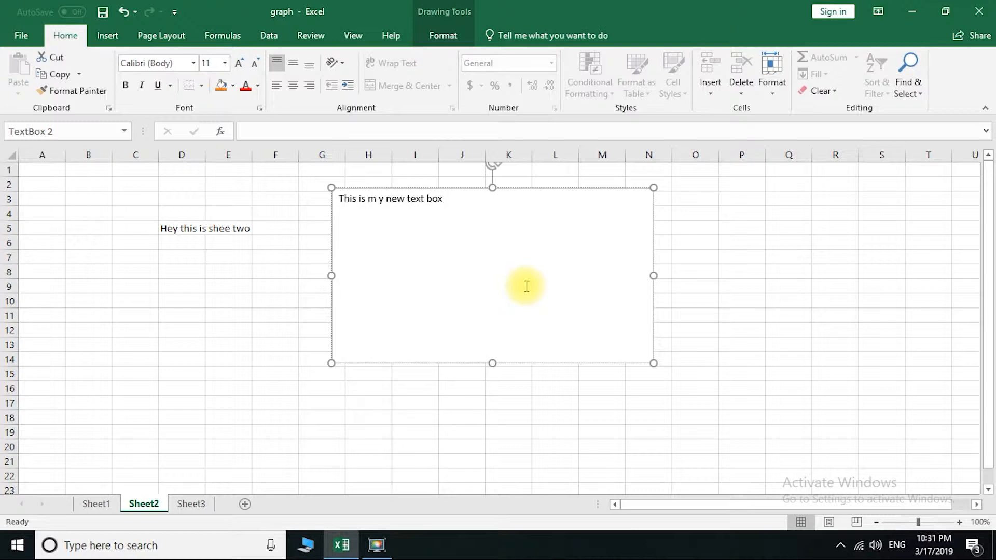
# Enlarge all the text in the text box to font size 28
pyautogui.hotkey('ctrl', 'a')
pyautogui.hotkey('ctrl', 'shift', '.')
pyautogui.hotkey('ctrl', 'shift', '.')
pyautogui.hotkey('ctrl', 'shift', '.')
pyautogui.hotkey('ctrl', 'shift', '.')
pyautogui.hotkey('ctrl', 'shift', '.')
pyautogui.hotkey('ctrl', 'shift', '.')
pyautogui.hotkey('ctrl', 'shift', '.')
pyautogui.hotkey('ctrl', 'shift', '.')
pyautogui.hotkey('ctrl', 'shift', '.')
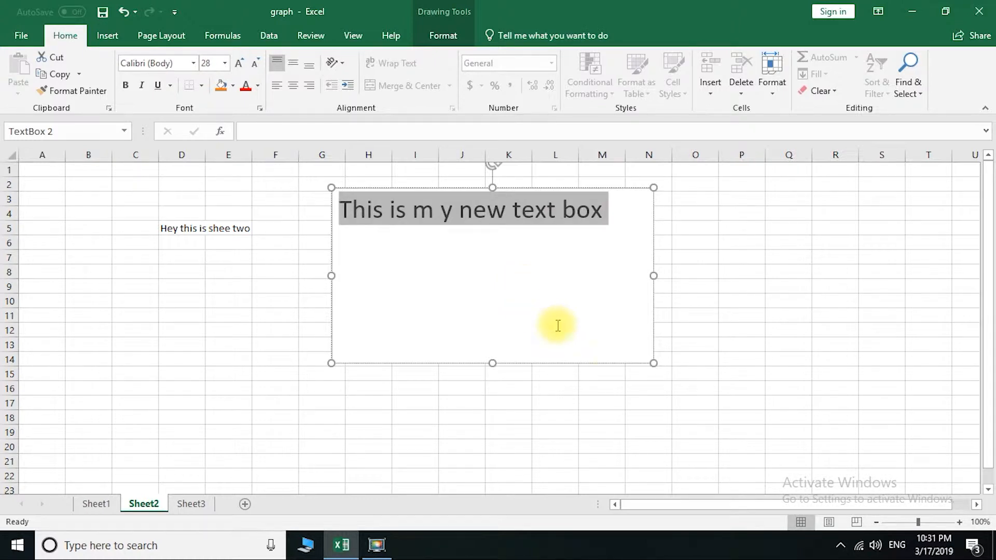
# Shrink the text box to about 0.73" high and 4.2" wide so it fits closely around its text
pyautogui.moveTo(493, 363); pyautogui.dragTo(487, 239)
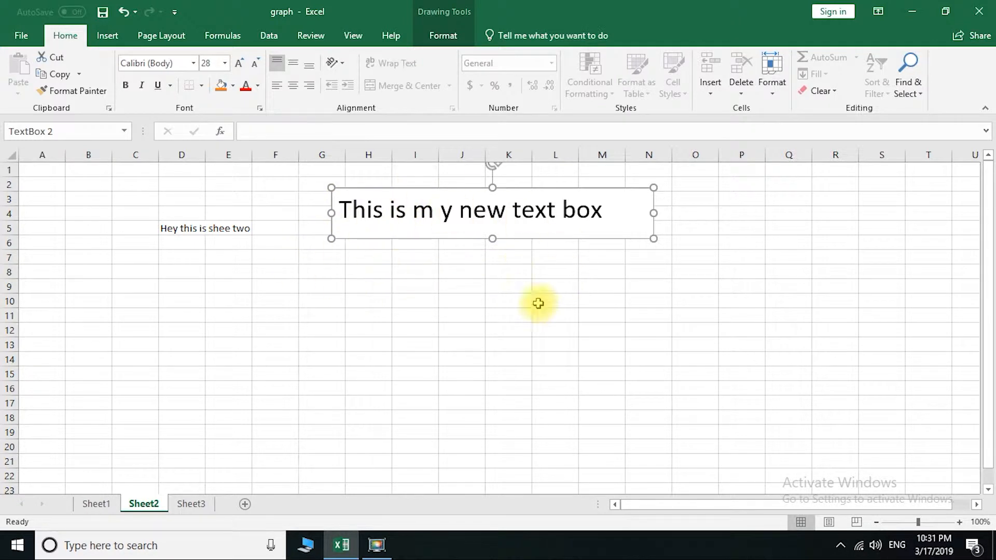
pyautogui.moveTo(653, 241); pyautogui.dragTo(625, 252)
pyautogui.moveTo(473, 252)
pyautogui.mouseDown()
pyautogui.moveTo(507, 365)
pyautogui.moveTo(477, 240)
pyautogui.mouseUp()
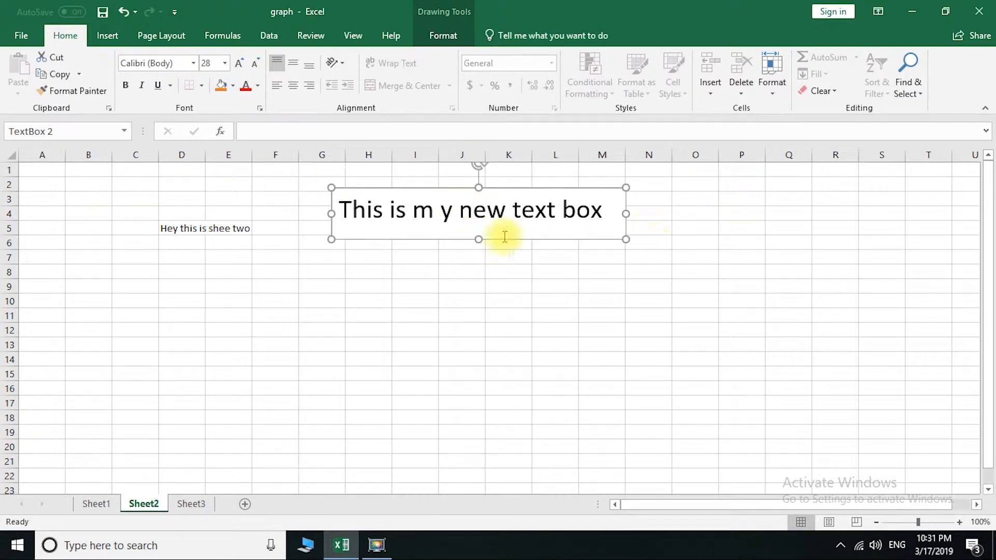
pyautogui.click(453, 212)
pyautogui.moveTo(461, 210); pyautogui.dragTo(452, 256)
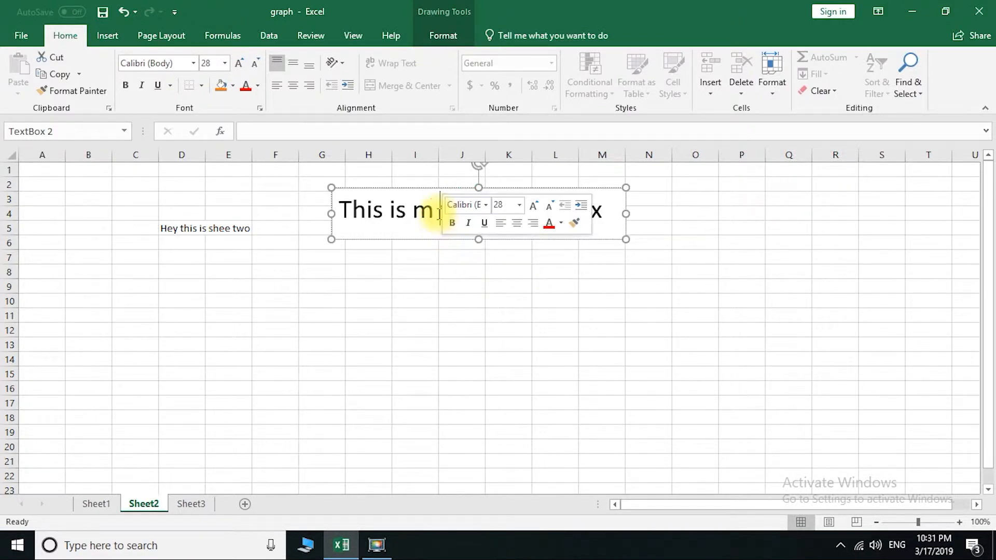
pyautogui.click(436, 211)
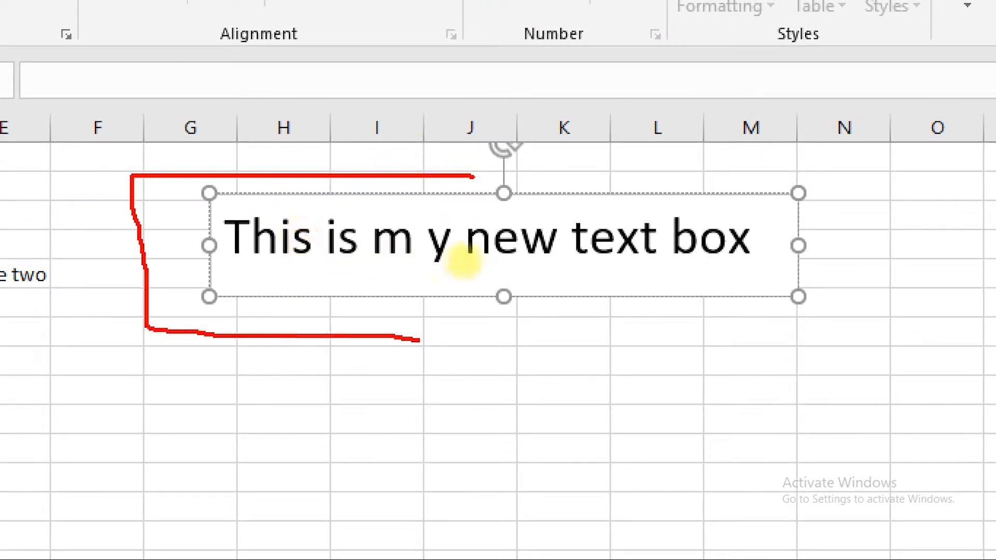
pyautogui.moveTo(884, 304)
pyautogui.mouseDown()
pyautogui.moveTo(632, 171)
pyautogui.moveTo(353, 174)
pyautogui.mouseUp()
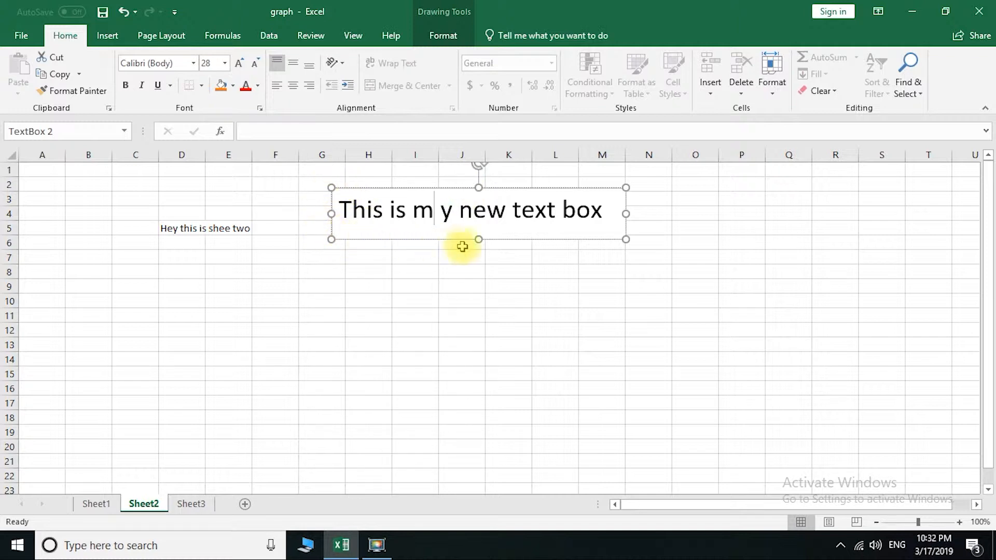
pyautogui.click(583, 189)
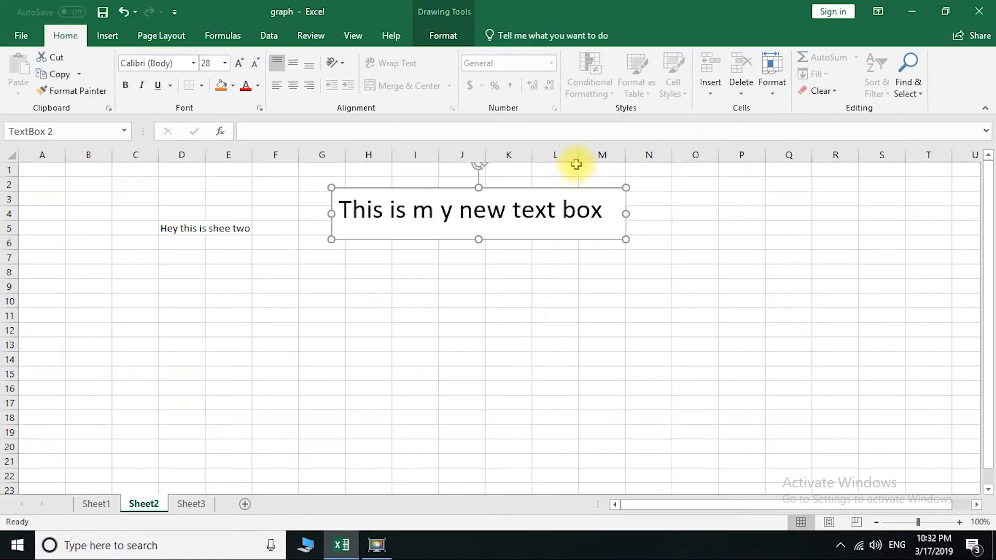
pyautogui.doubleClick(460, 210)
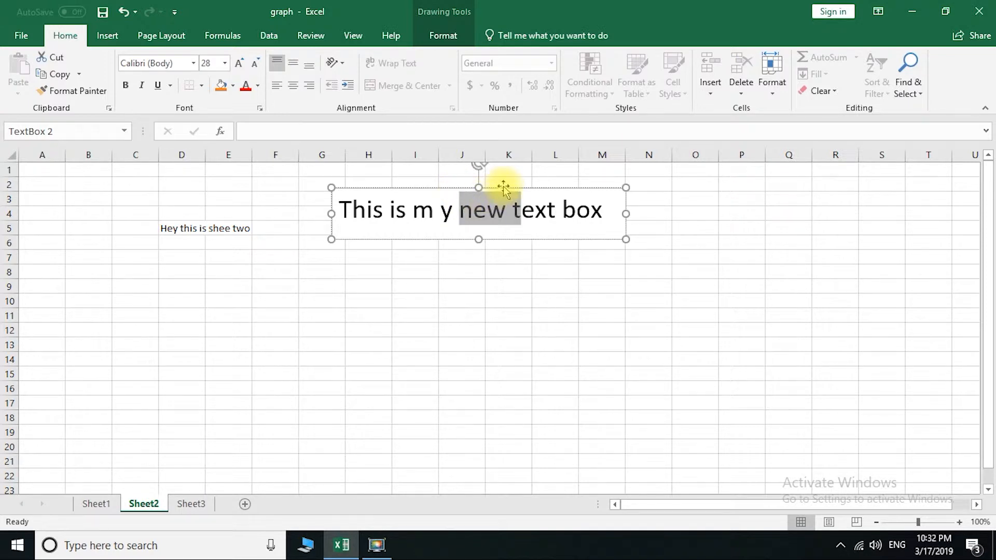
pyautogui.click(526, 208)
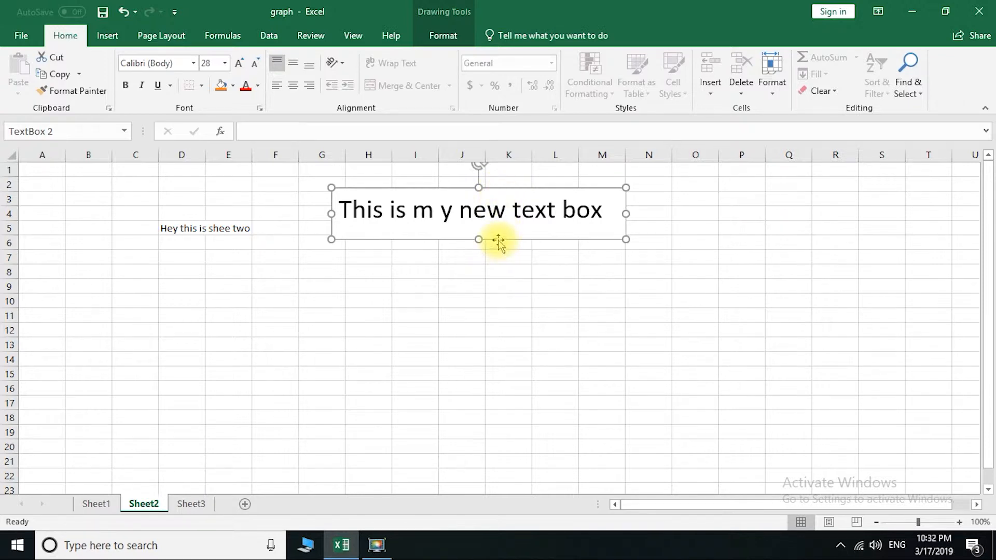
# Move the text box and rotate it clockwise so it slopes diagonally downward across about G2:L18
pyautogui.moveTo(498, 241); pyautogui.dragTo(784, 337)
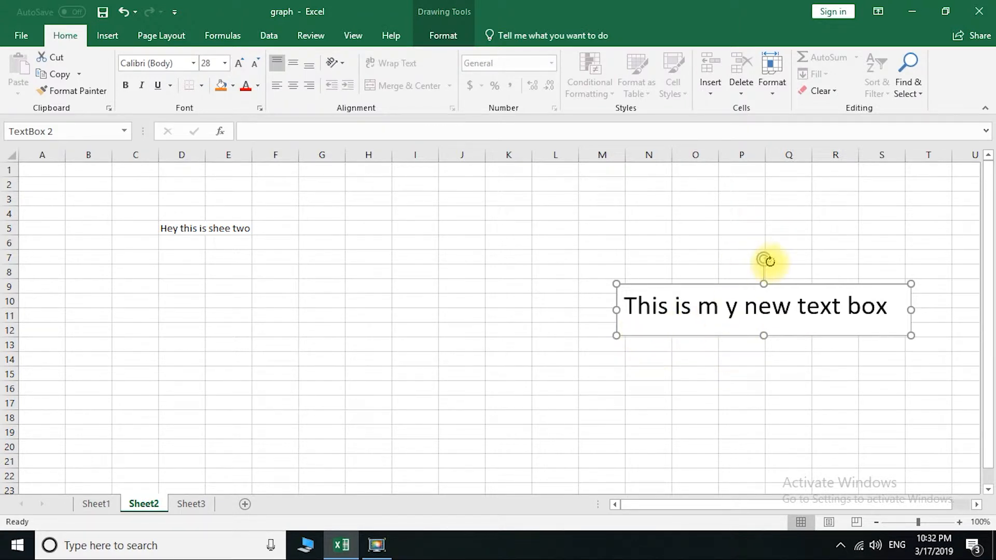
pyautogui.moveTo(768, 259); pyautogui.dragTo(465, 285)
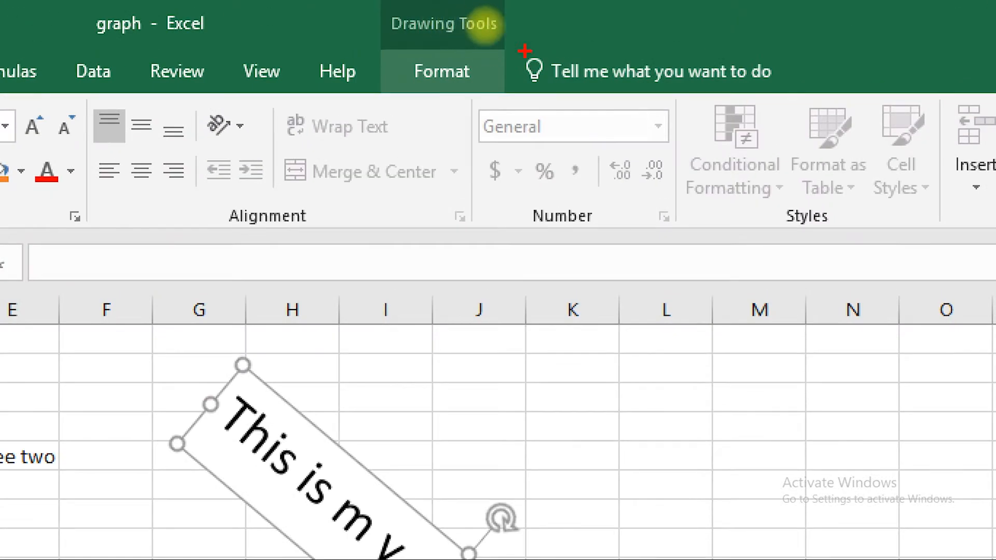
pyautogui.moveTo(526, 51)
pyautogui.mouseDown()
pyautogui.moveTo(309, 48)
pyautogui.moveTo(562, 114)
pyautogui.moveTo(540, 58)
pyautogui.mouseUp()
pyautogui.moveTo(346, 22); pyautogui.dragTo(358, 79)
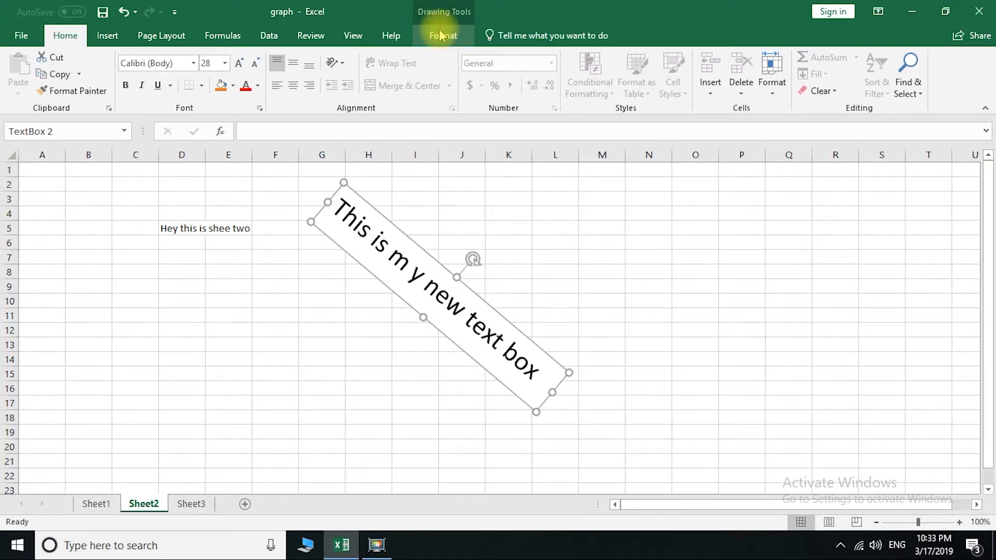
# Apply the second WordArt style in the third row to the text and a light-blue gradient theme style to the text box
pyautogui.click(444, 36)
pyautogui.click(536, 93)
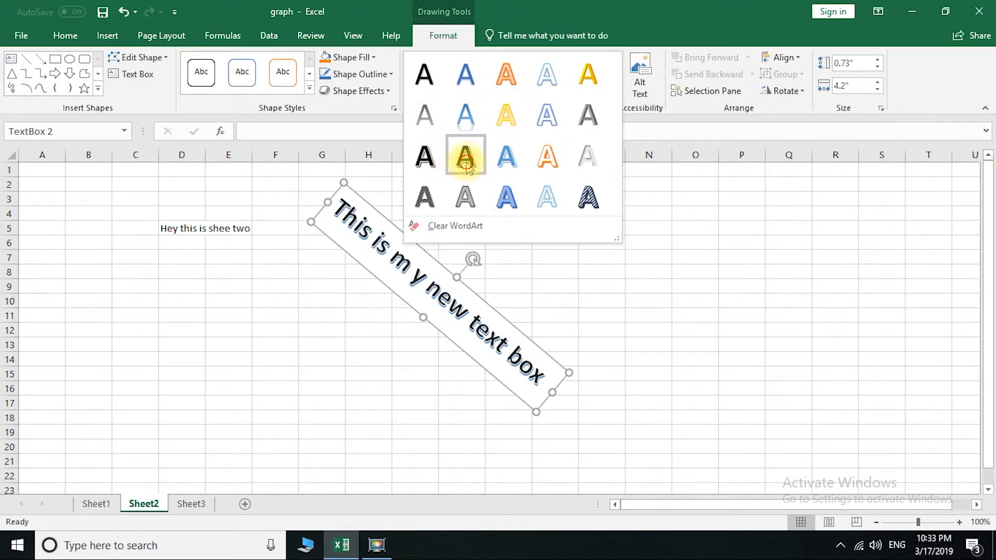
pyautogui.click(314, 93)
pyautogui.click(310, 87)
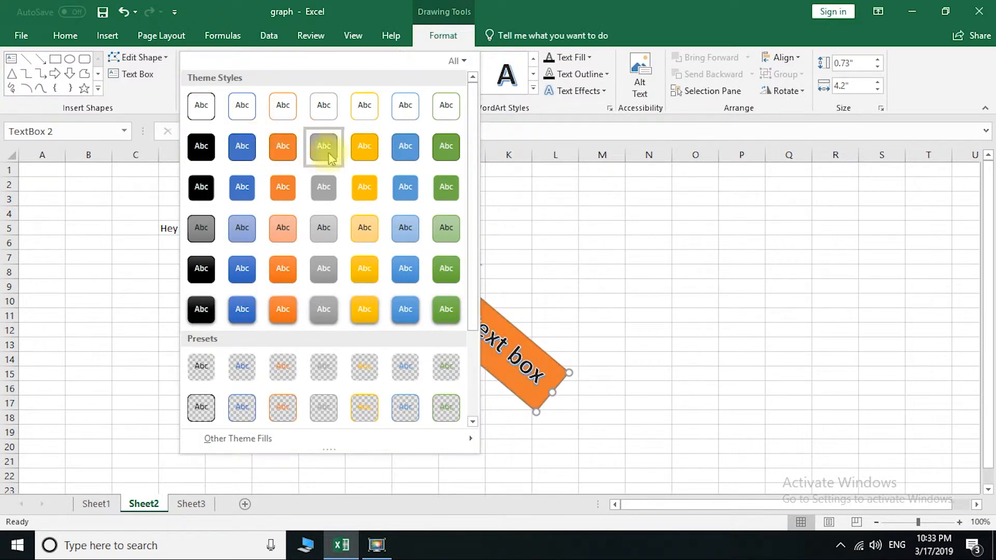
pyautogui.click(401, 270)
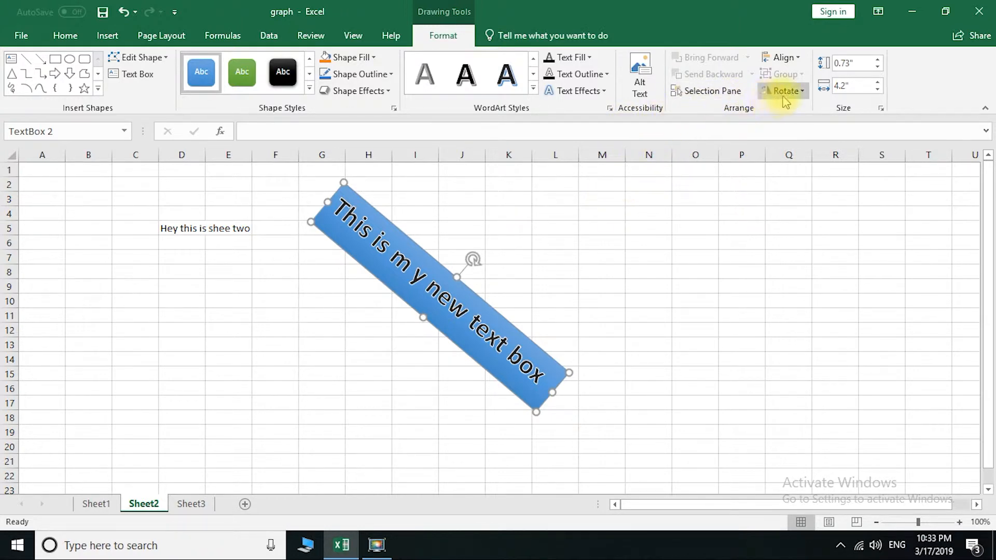
pyautogui.click(802, 94)
pyautogui.click(794, 58)
pyautogui.click(796, 58)
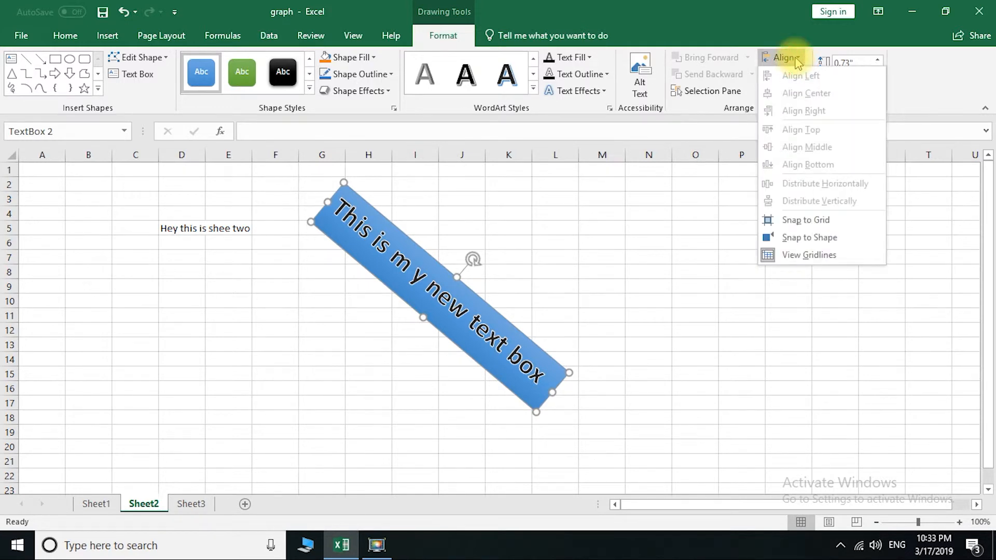
pyautogui.click(796, 58)
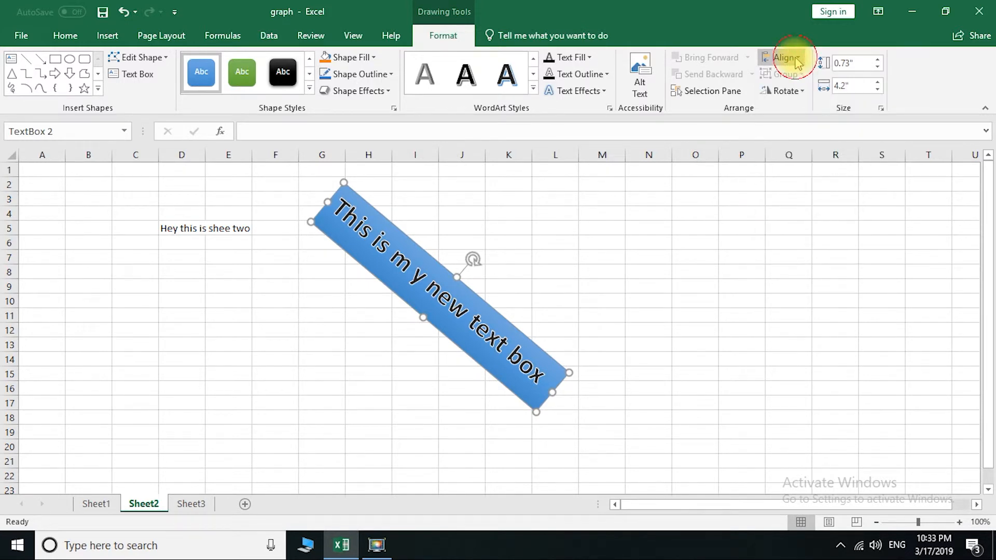
# Set the text box's height to 0.6" and its width to 4.5"
pyautogui.click(877, 61)
pyautogui.click(877, 61)
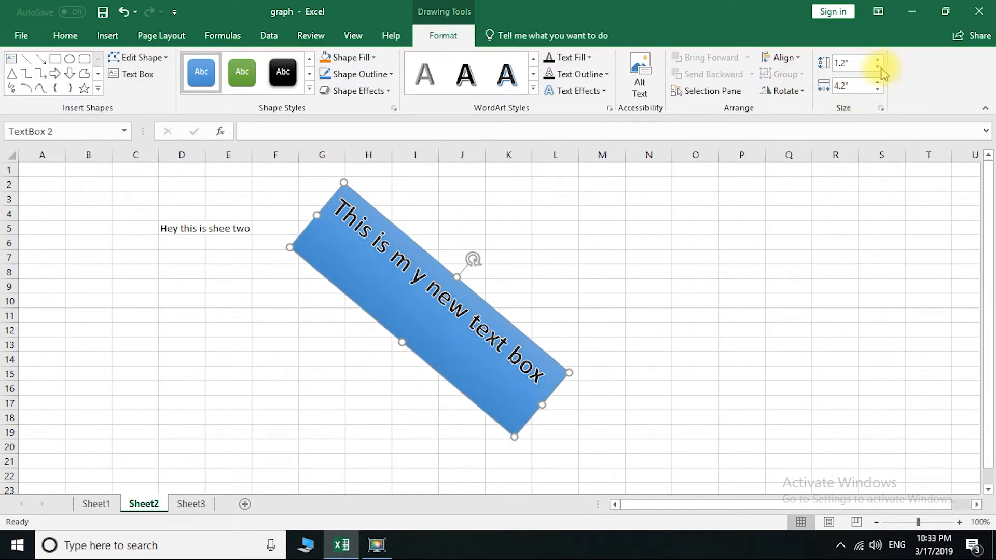
pyautogui.click(878, 61)
pyautogui.click(877, 66)
pyautogui.click(878, 67)
pyautogui.click(877, 67)
pyautogui.click(878, 66)
pyautogui.click(878, 82)
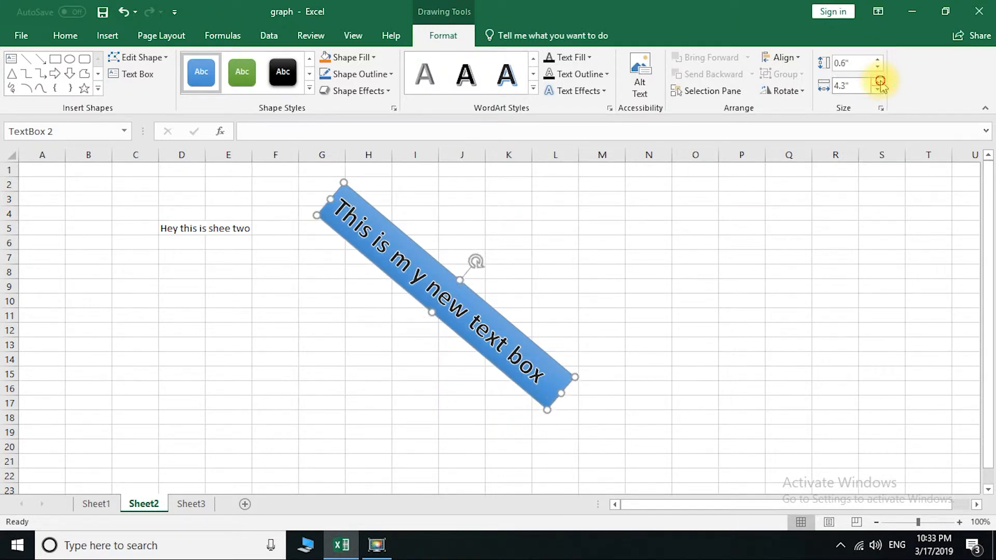
pyautogui.click(878, 82)
pyautogui.click(877, 82)
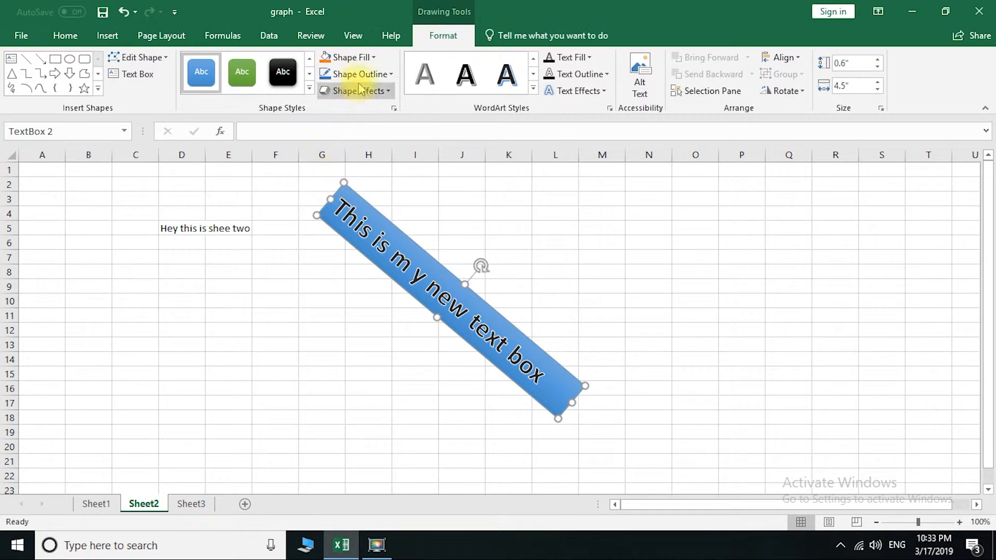
# Fill the text box with the fifth gradient variation in the second row
pyautogui.click(371, 58)
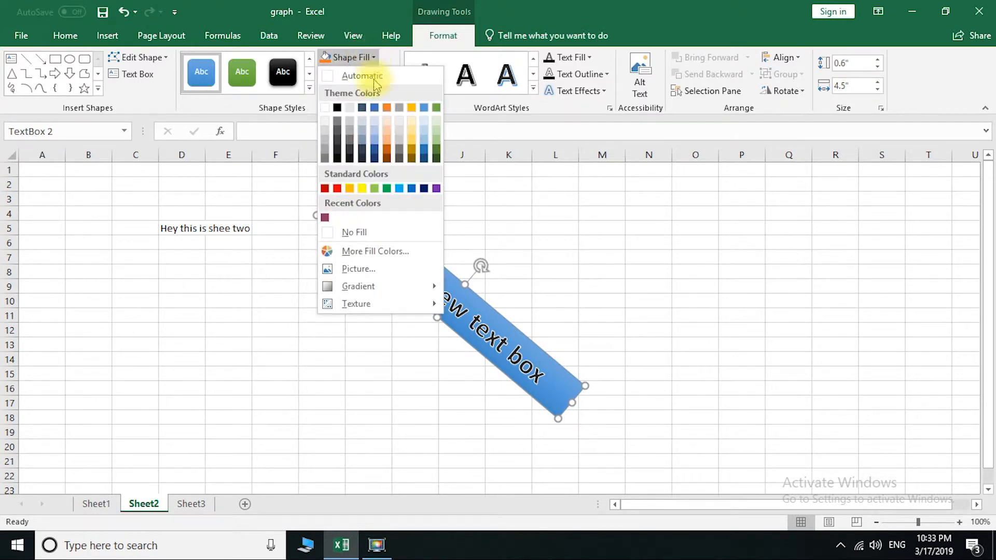
pyautogui.moveTo(404, 287)
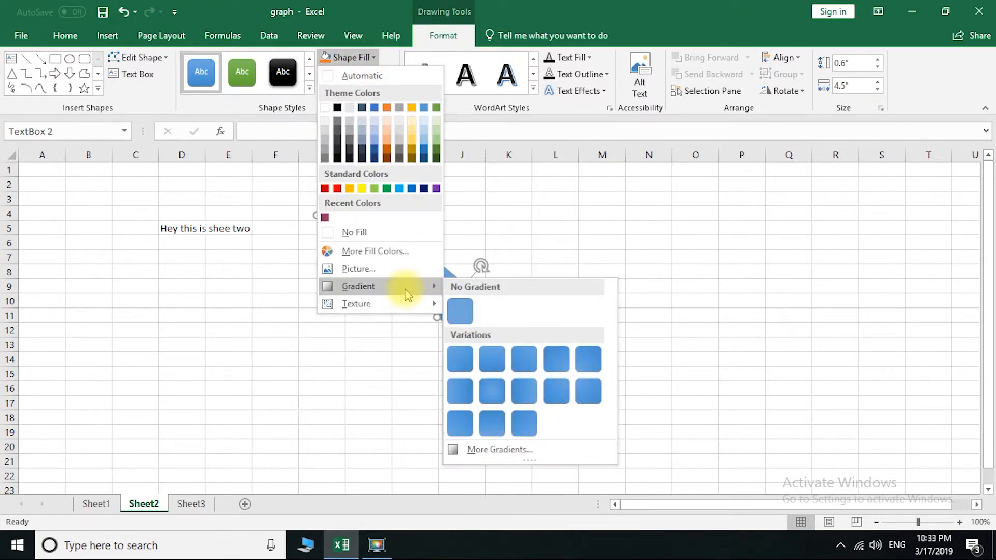
pyautogui.click(586, 391)
# Try the third reflection variation of the second row on the text box, then set it back to no reflection
pyautogui.click(383, 90)
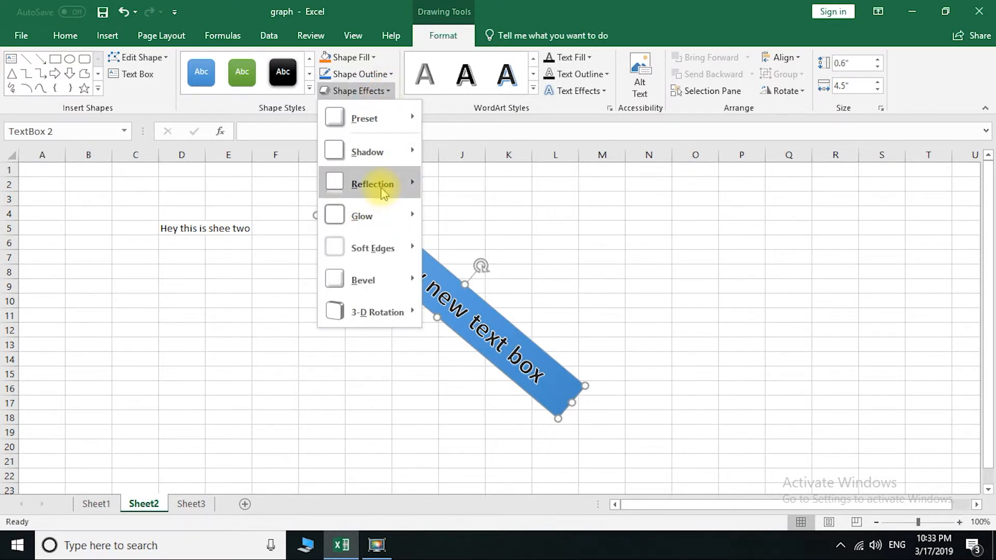
pyautogui.moveTo(378, 185)
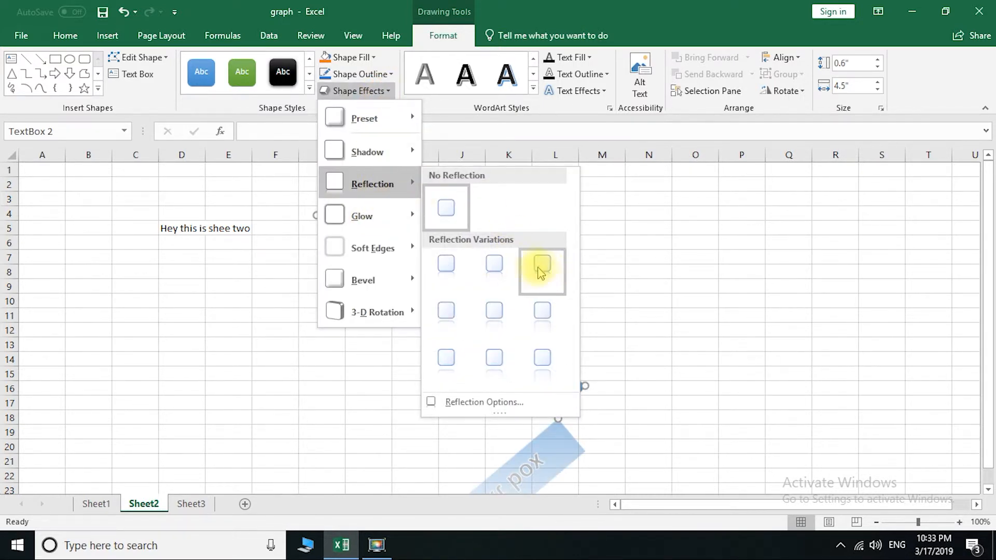
pyautogui.click(541, 310)
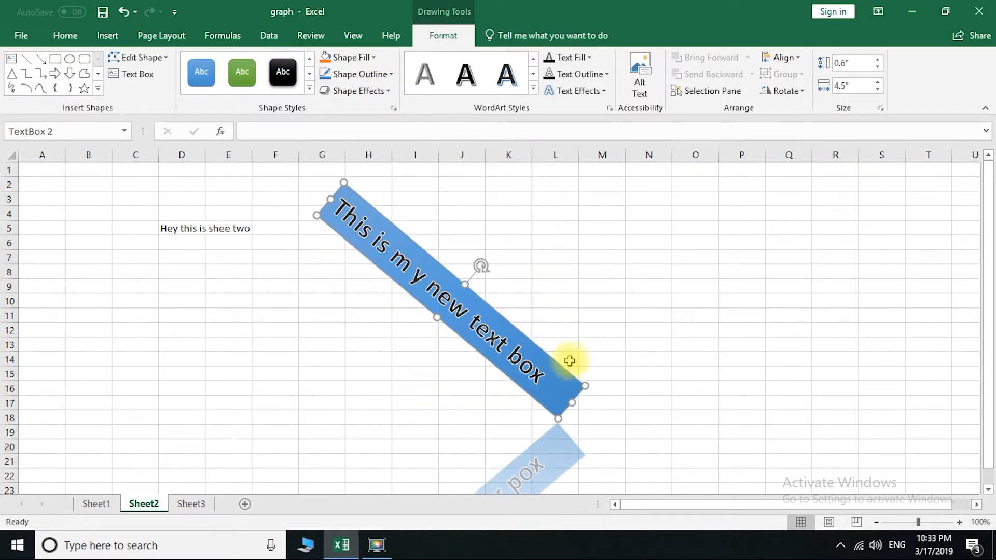
pyautogui.scroll(-2, 571, 358)
pyautogui.click(383, 93)
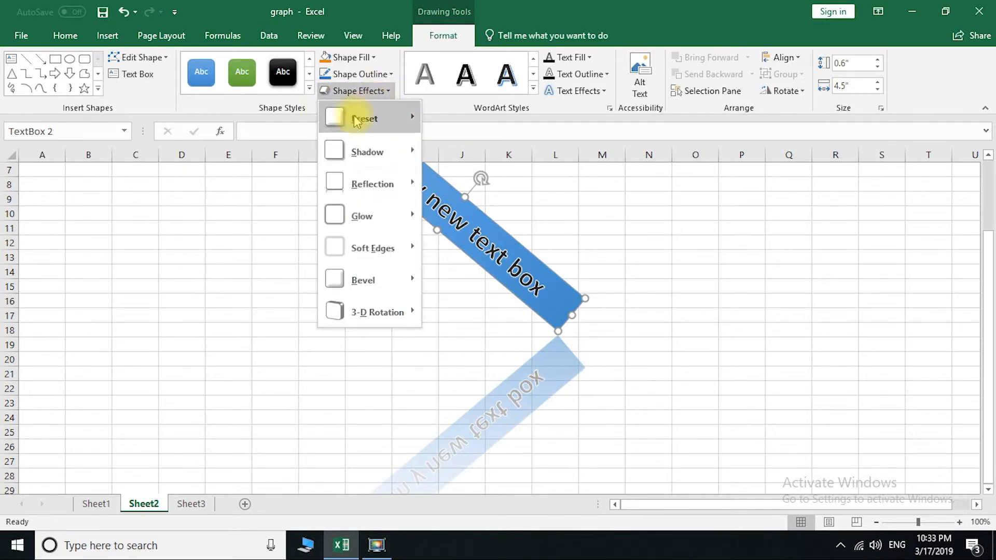
pyautogui.moveTo(396, 185)
pyautogui.click(441, 213)
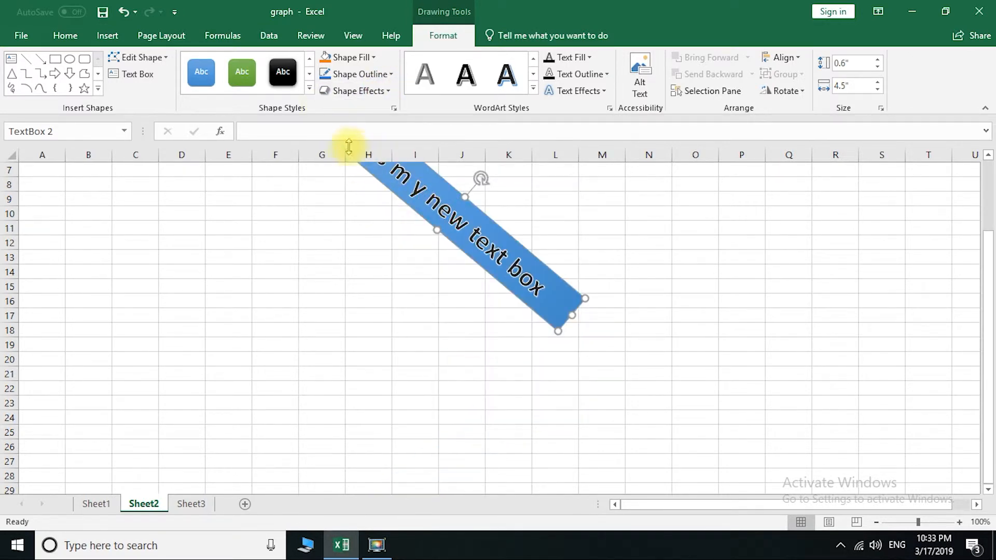
# Apply the yellow glow variation in the third row to the text box and deselect it
pyautogui.click(361, 93)
pyautogui.moveTo(362, 217)
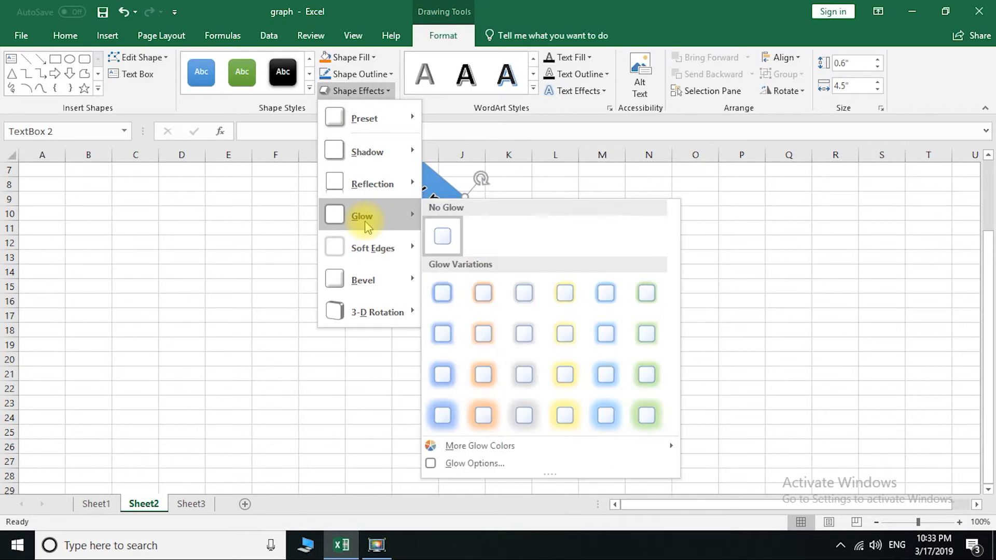
pyautogui.click(563, 378)
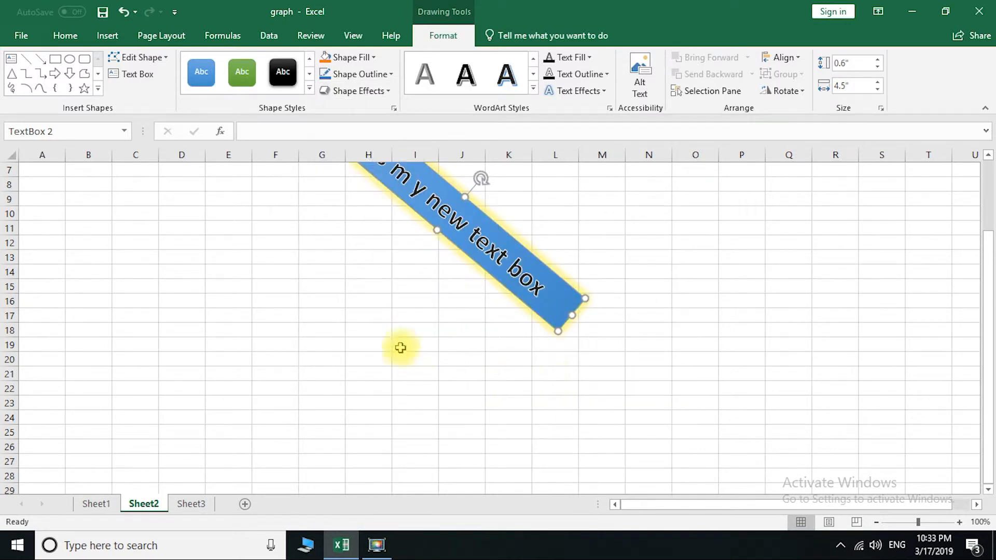
pyautogui.scroll(2, 389, 342)
pyautogui.click(307, 346)
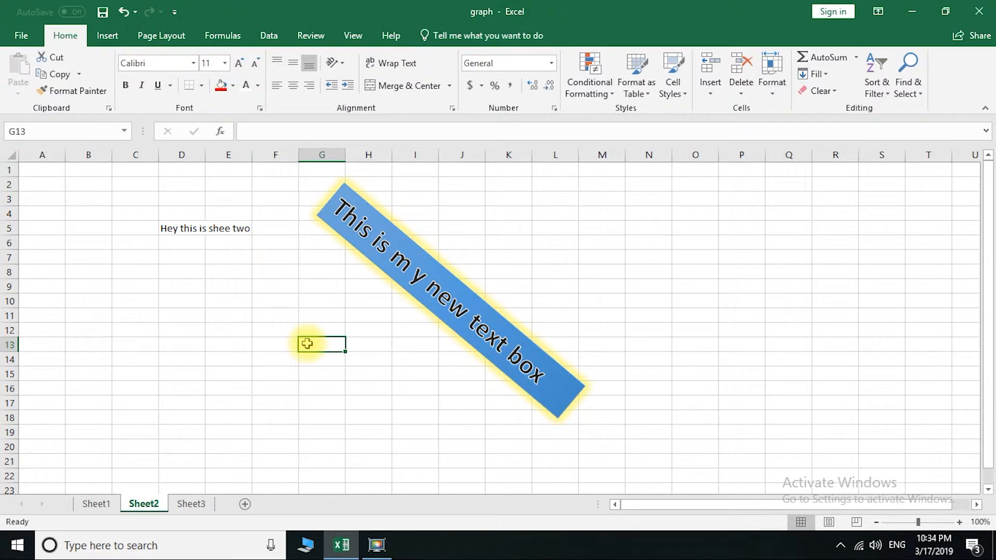
# Insert a WordArt object in the third style of the third row and move it to about L2:R7
pyautogui.click(107, 36)
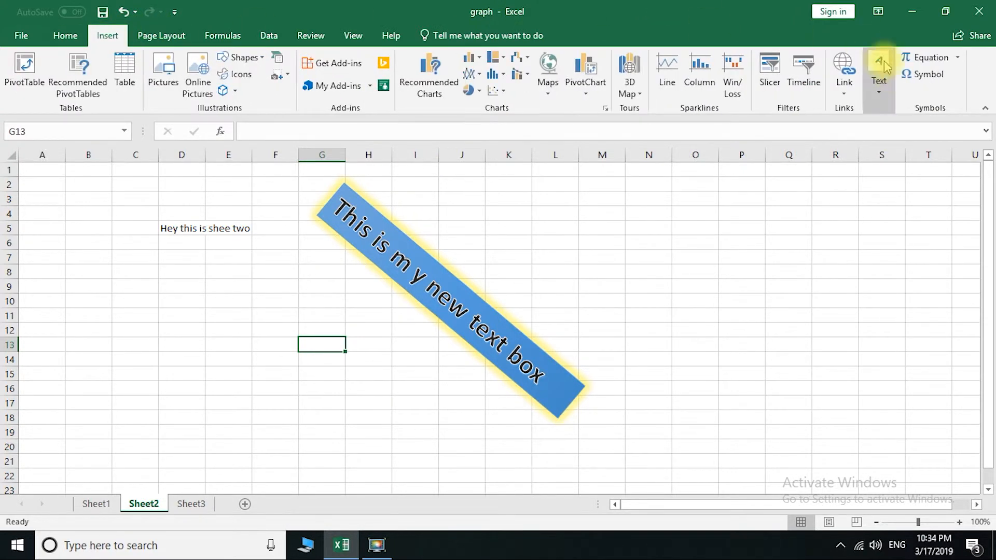
pyautogui.click(882, 87)
pyautogui.click(902, 156)
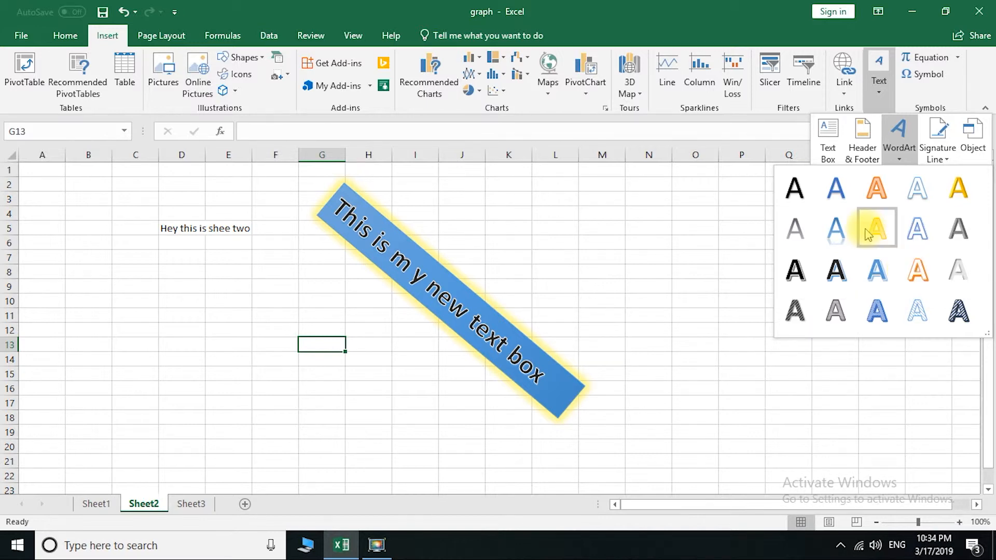
pyautogui.click(878, 267)
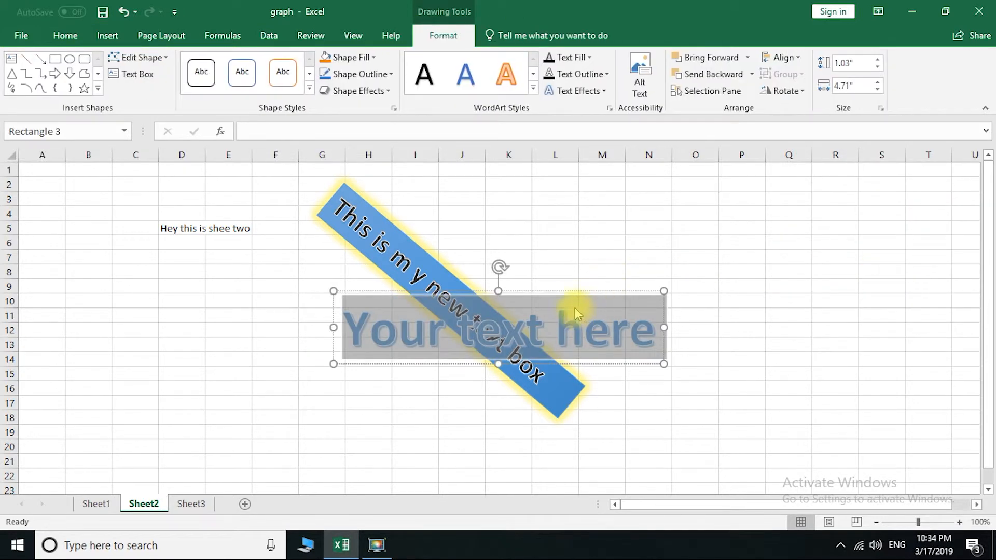
pyautogui.moveTo(573, 293); pyautogui.dragTo(771, 190)
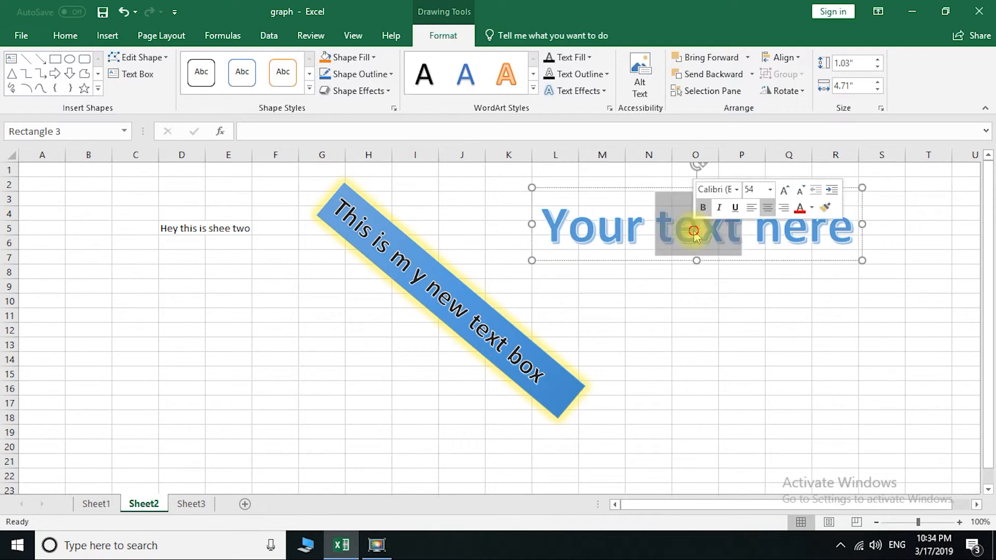
# Replace the WordArt placeholder text with "Hello world"
pyautogui.write('Hel')
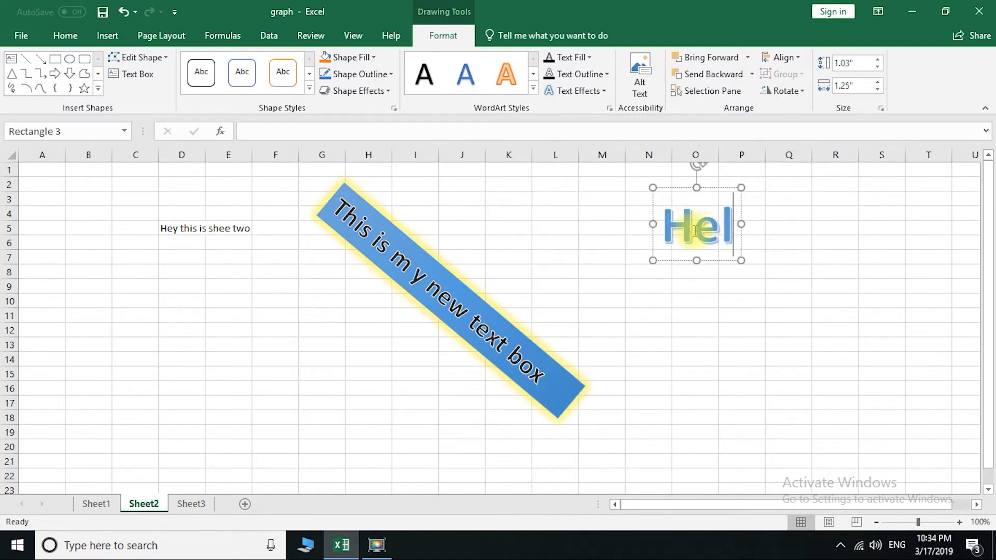
pyautogui.write('lo world')
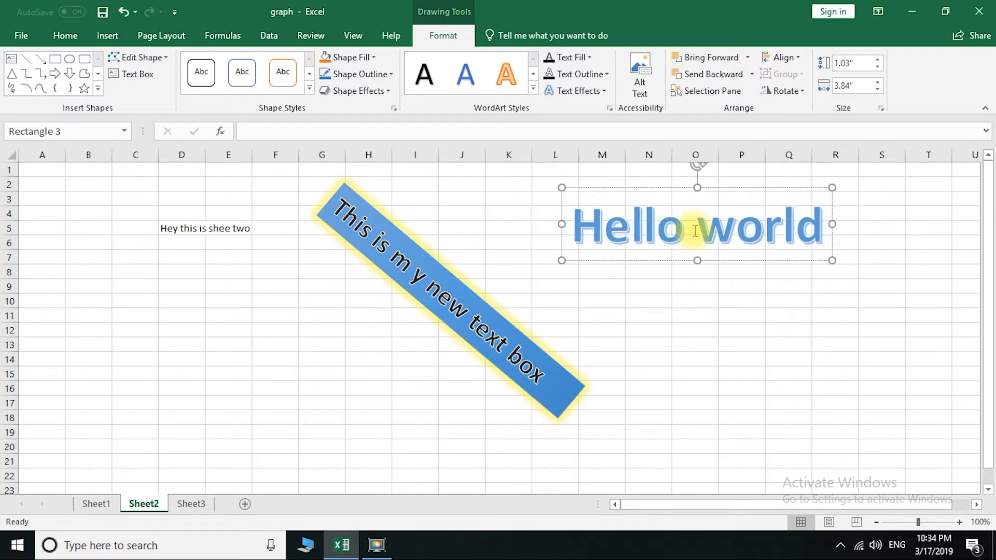
pyautogui.click(633, 289)
pyautogui.click(636, 241)
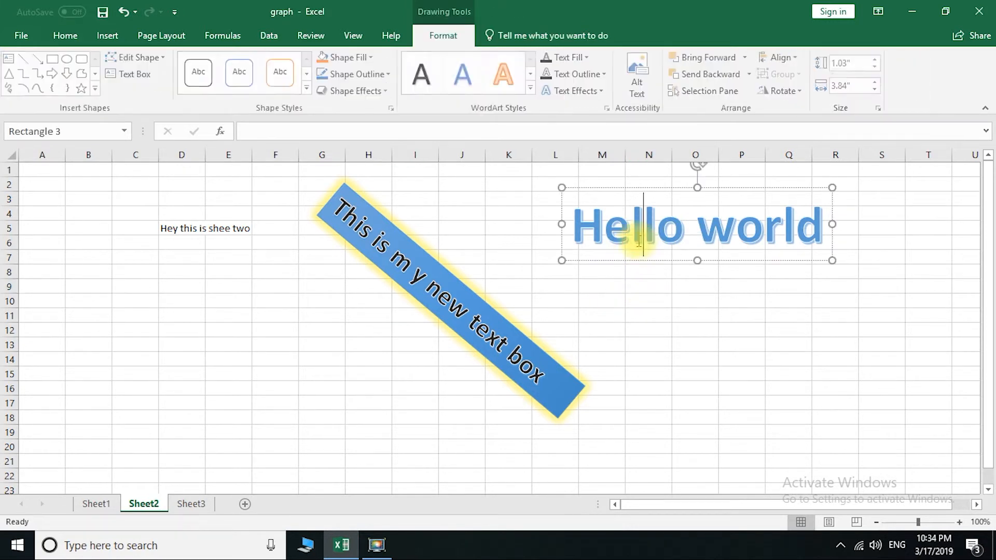
pyautogui.click(457, 299)
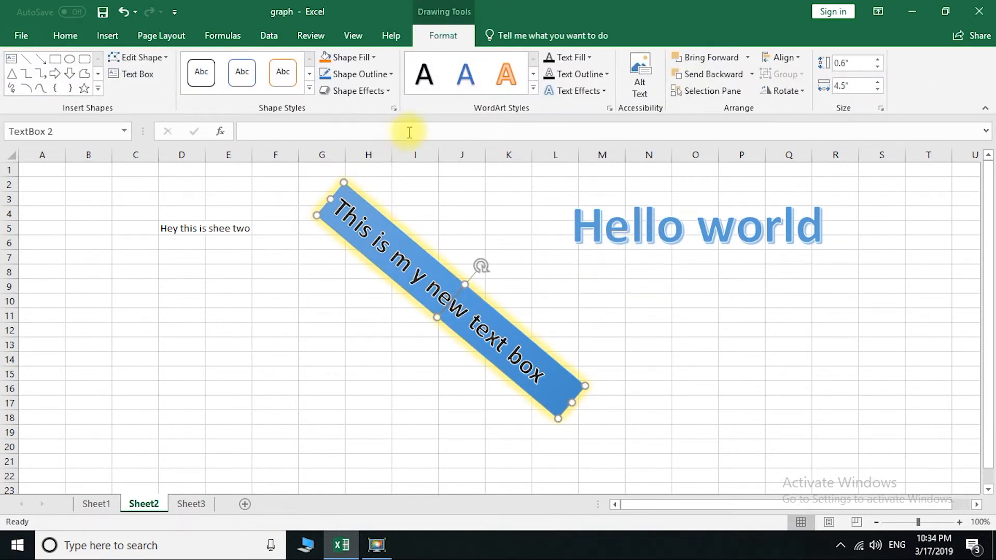
pyautogui.click(533, 88)
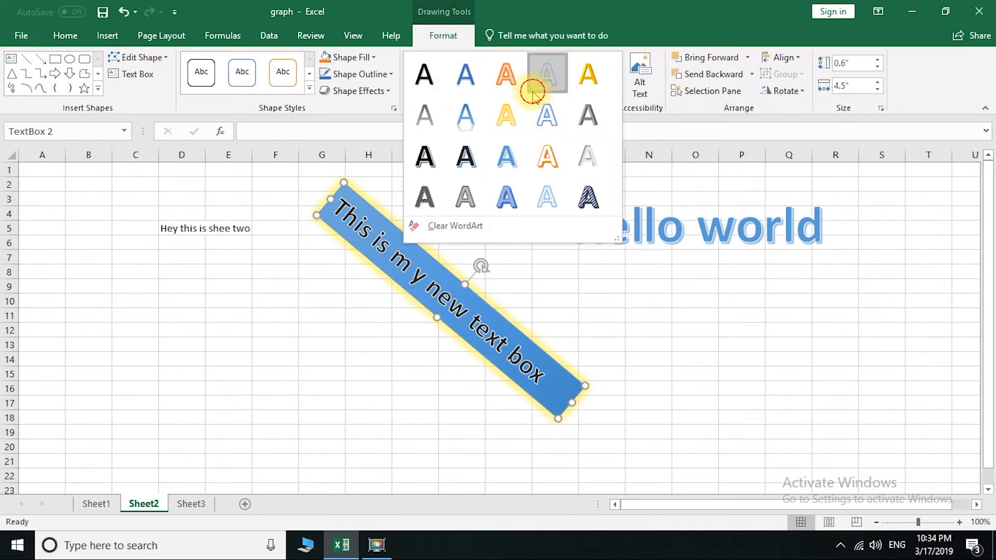
pyautogui.click(672, 236)
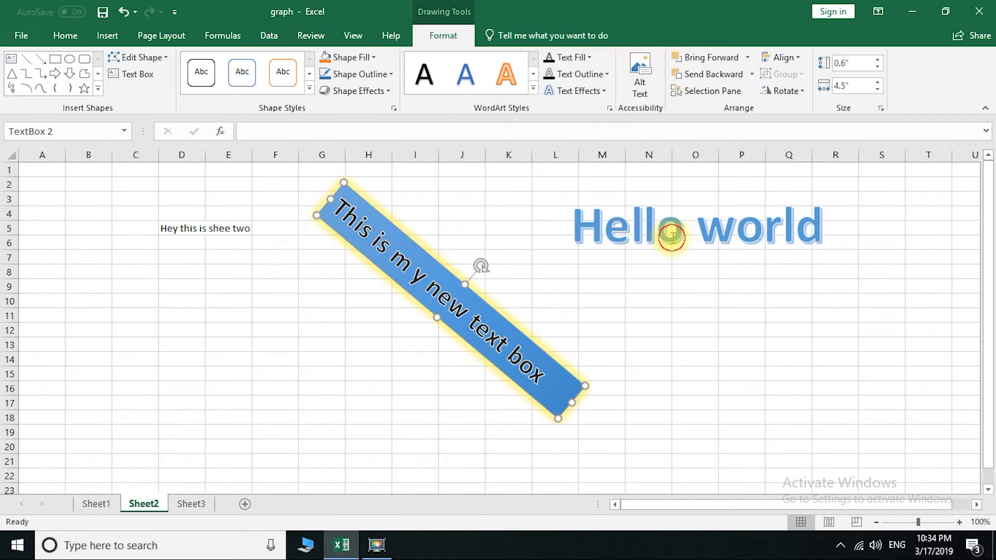
# Insert WordArt in the second style of the third row, reading "My new chart", and place it over about A1:F5
pyautogui.click(107, 35)
pyautogui.click(884, 90)
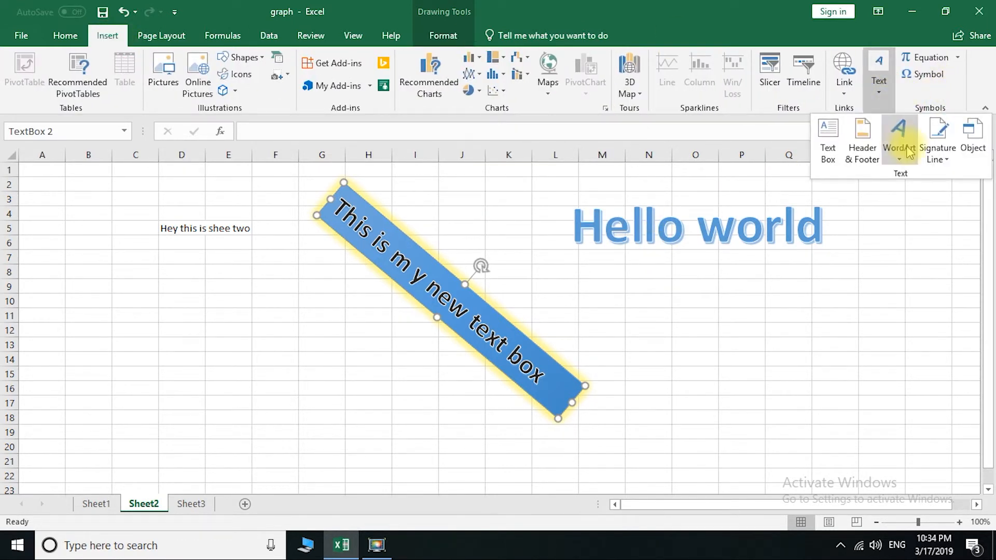
pyautogui.click(900, 141)
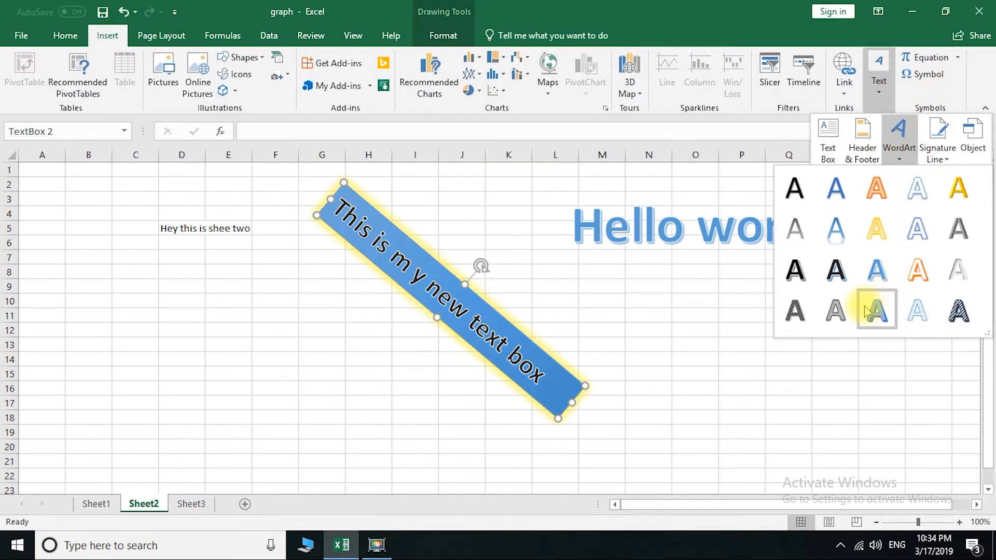
pyautogui.click(835, 270)
pyautogui.write('new')
pyautogui.moveTo(488, 368); pyautogui.dragTo(138, 214)
pyautogui.write('My new chart')
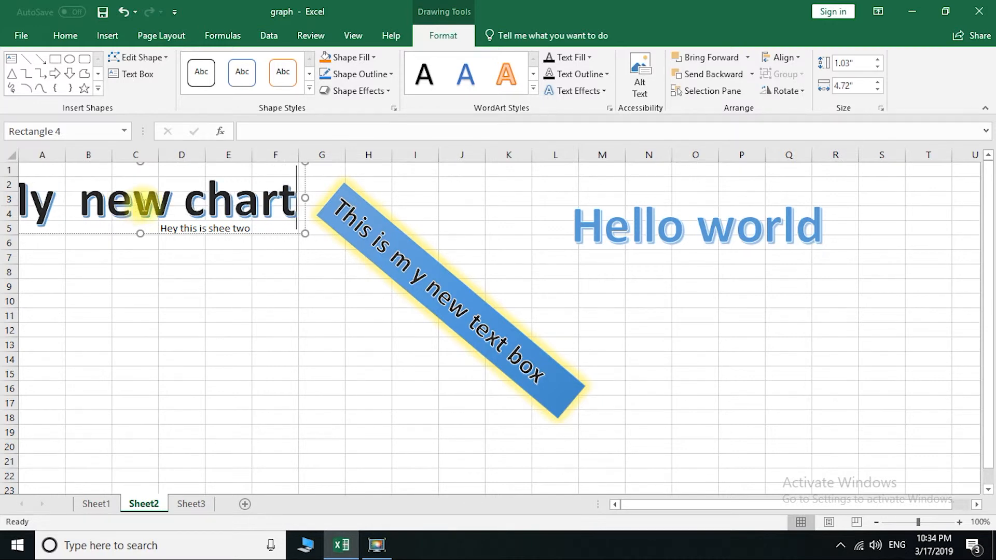
pyautogui.moveTo(262, 233); pyautogui.dragTo(447, 427)
pyautogui.write('Z')
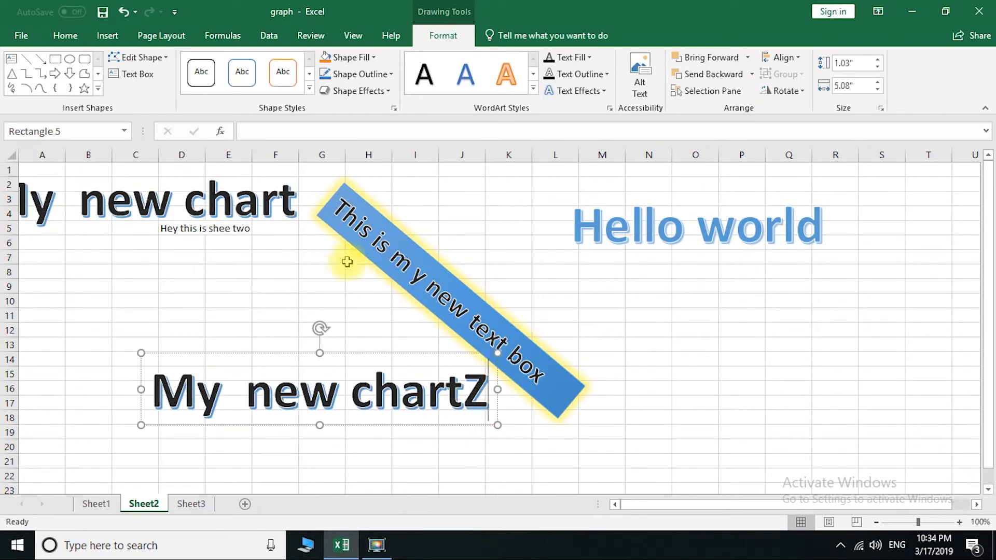
pyautogui.write('Z')
pyautogui.press('Escape')
pyautogui.press('Escape')
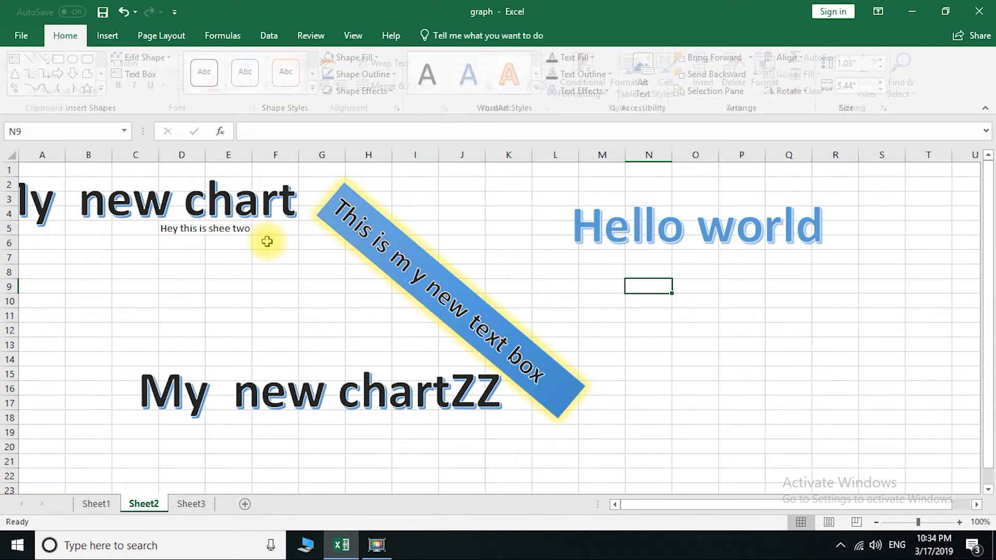
pyautogui.hotkey('ctrl', 'z')
pyautogui.hotkey('ctrl', 'z')
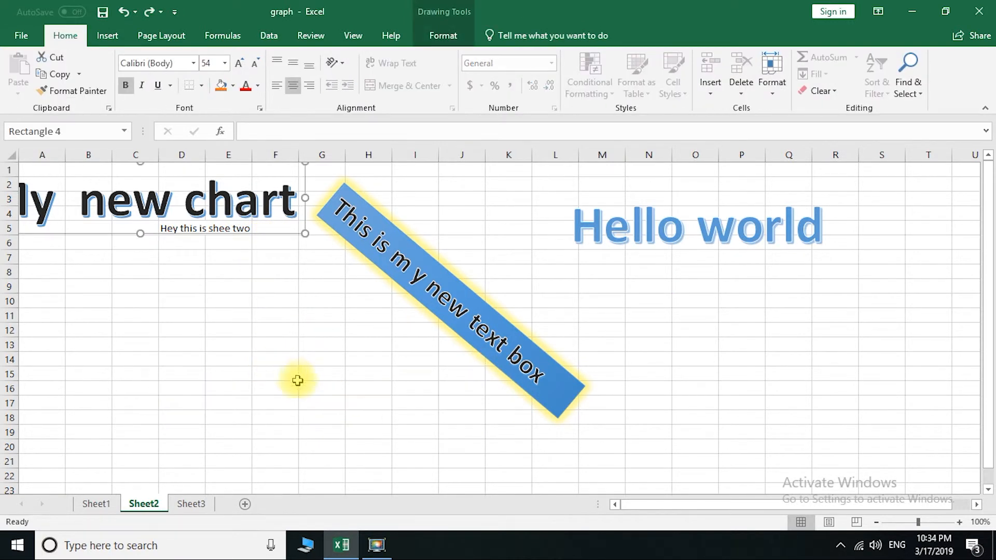
# Move the "My new chart" WordArt to about B11:I15 and place a copy of "Hello world" directly below the original at about L9:R14
pyautogui.moveTo(277, 237); pyautogui.dragTo(388, 384)
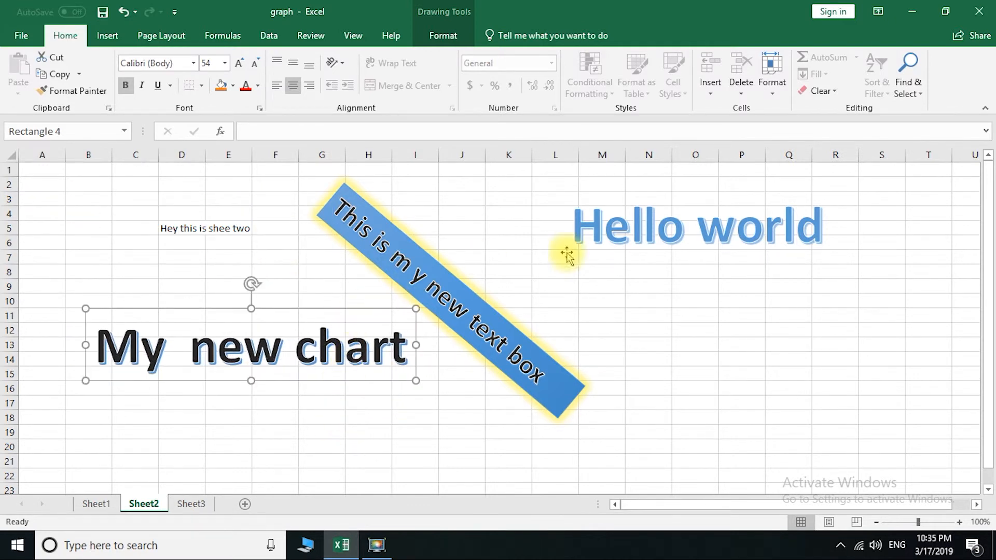
pyautogui.click(642, 230)
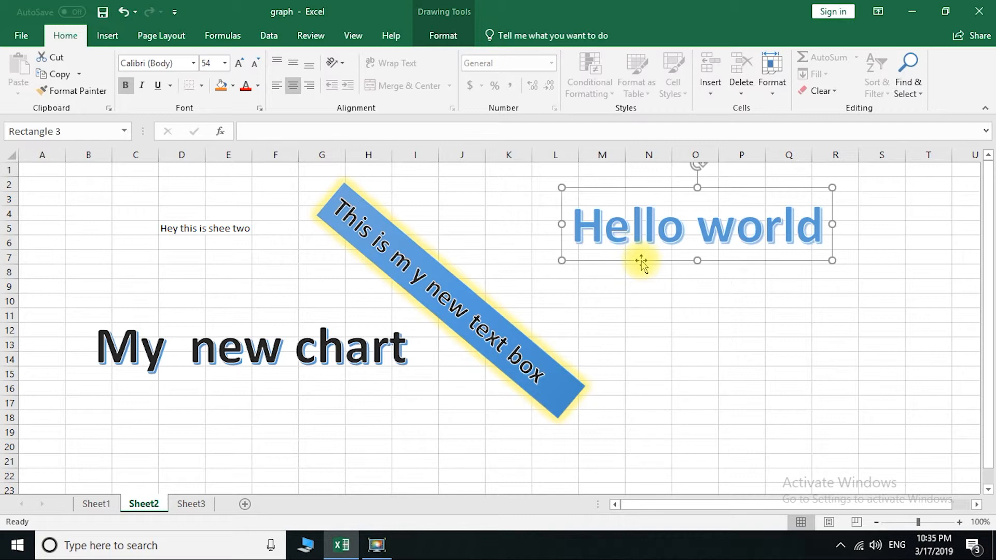
pyautogui.click(644, 228)
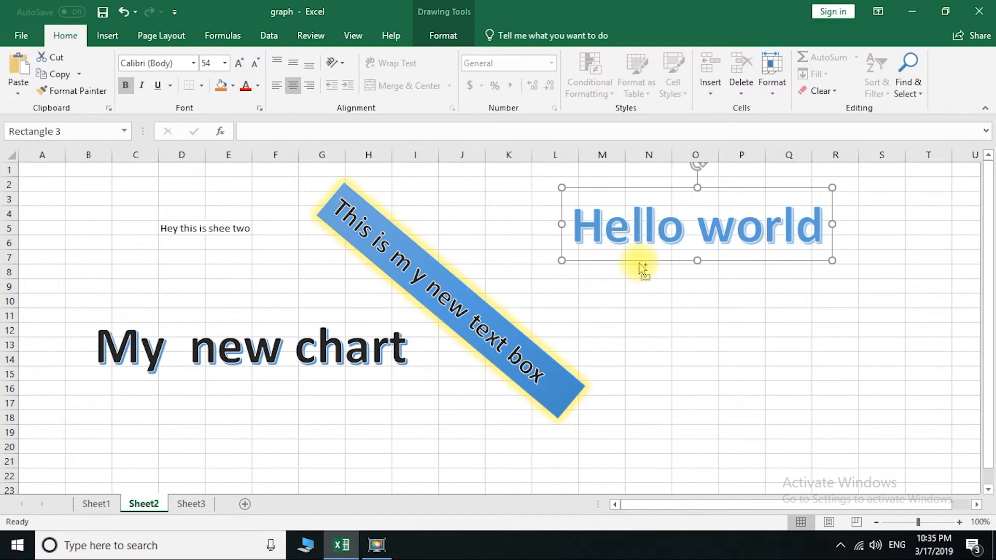
pyautogui.hotkey('ctrl', 'd')
pyautogui.moveTo(646, 275); pyautogui.dragTo(637, 360)
# Place a copy of the "My new chart" WordArt directly below the original at about B15:I20
pyautogui.click(241, 375)
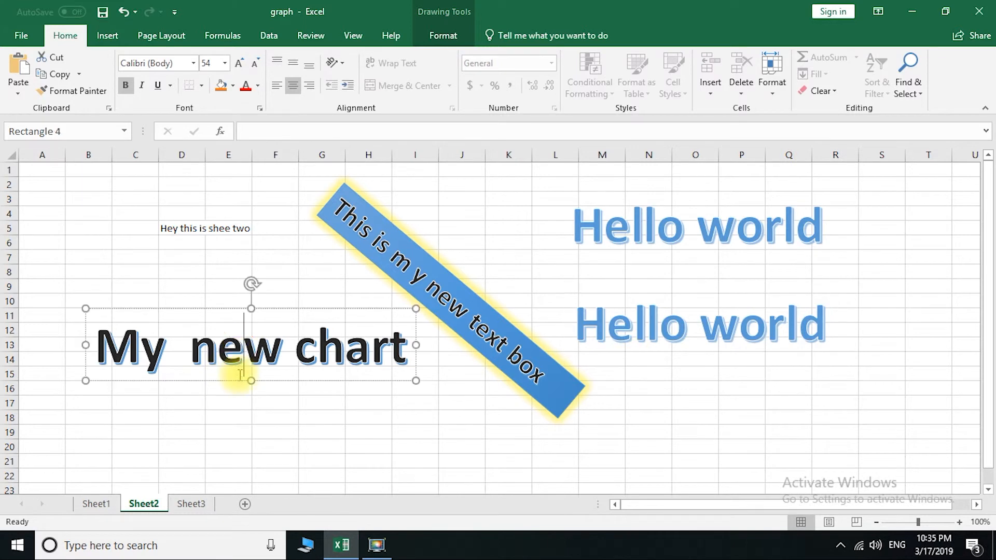
pyautogui.click(231, 383)
pyautogui.keyDown('ctrl'); pyautogui.moveTo(249, 379); pyautogui.dragTo(264, 450); pyautogui.keyUp('ctrl')
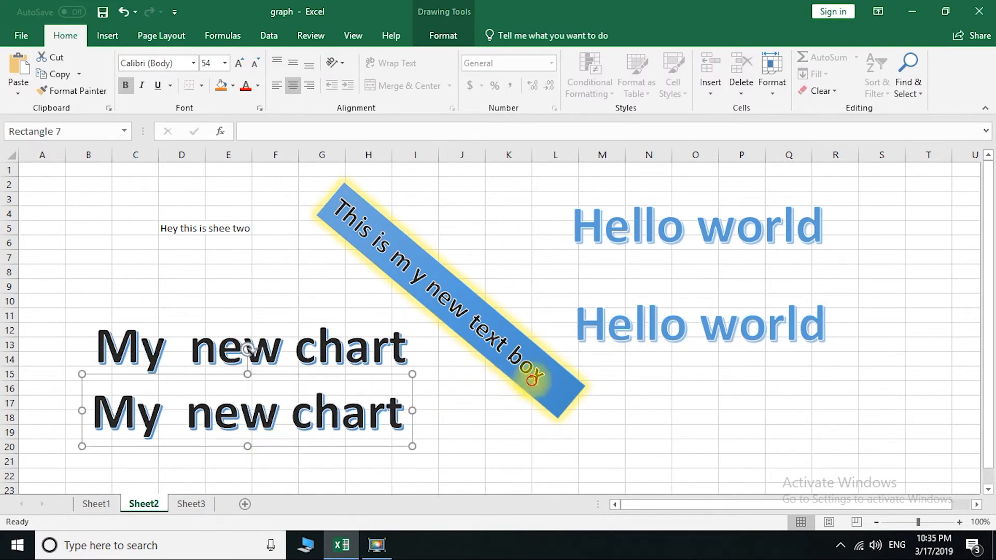
# Copy the diagonal text box and place the copy horizontally at about M18:T20, below the second "Hello world"
pyautogui.click(550, 399)
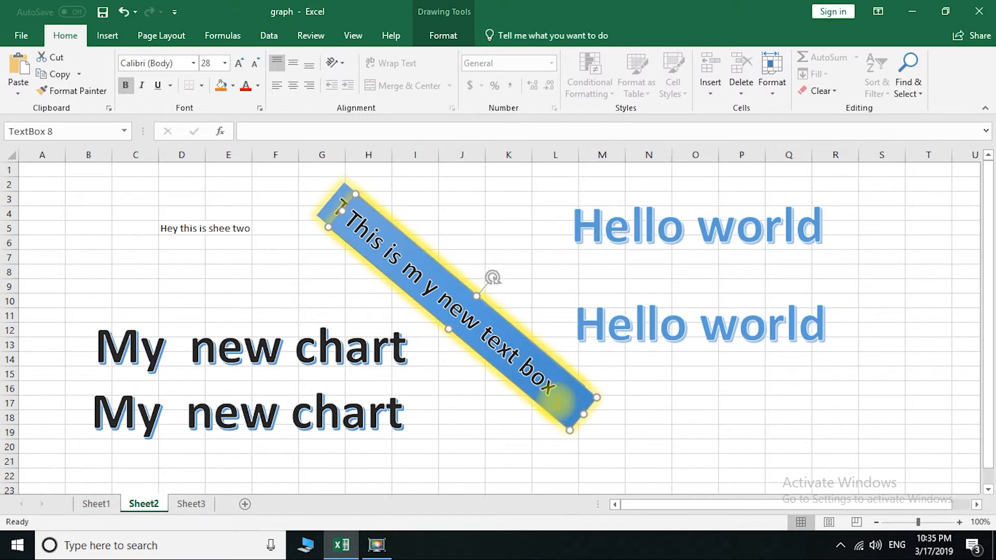
pyautogui.keyDown('ctrl'); pyautogui.moveTo(560, 405); pyautogui.dragTo(794, 445); pyautogui.keyUp('ctrl')
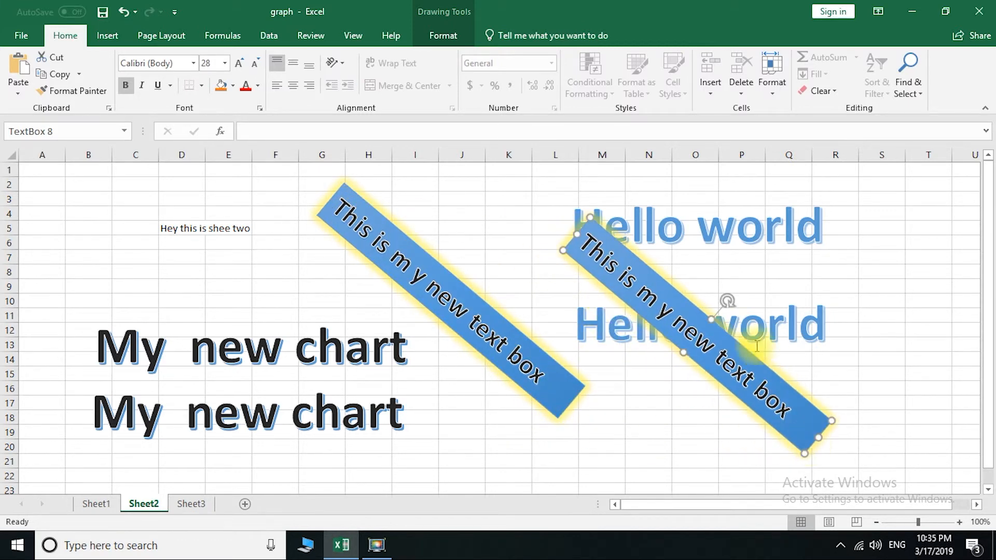
pyautogui.moveTo(728, 295); pyautogui.dragTo(796, 404)
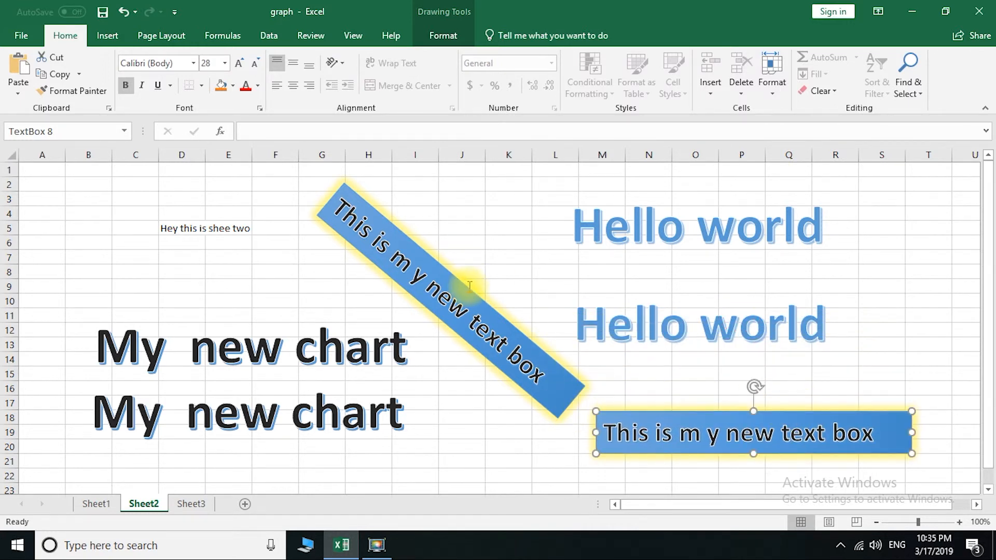
# Move the diagonal text box to about I1:N17, overlapping the second "Hello world", and bring it to the front
pyautogui.click(468, 296)
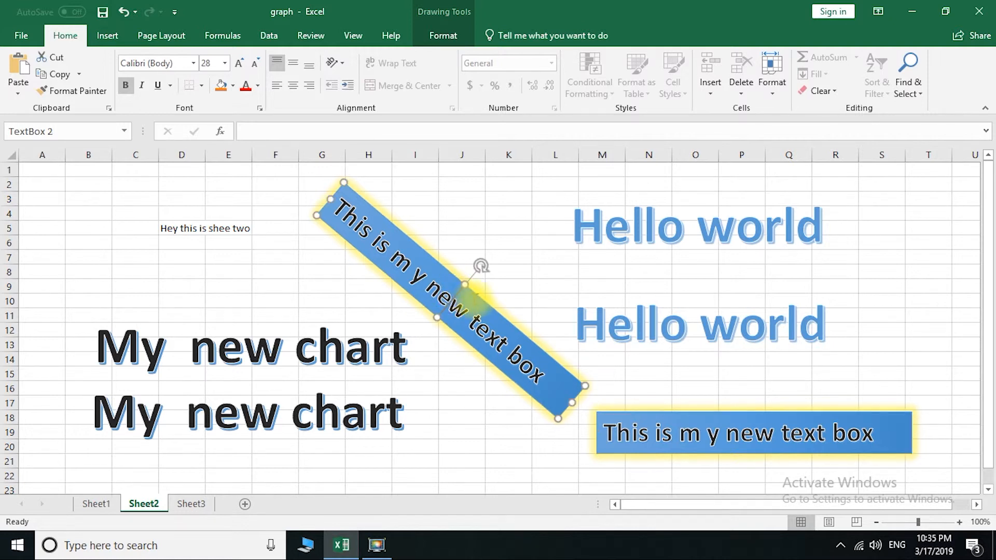
pyautogui.moveTo(485, 306); pyautogui.dragTo(565, 295)
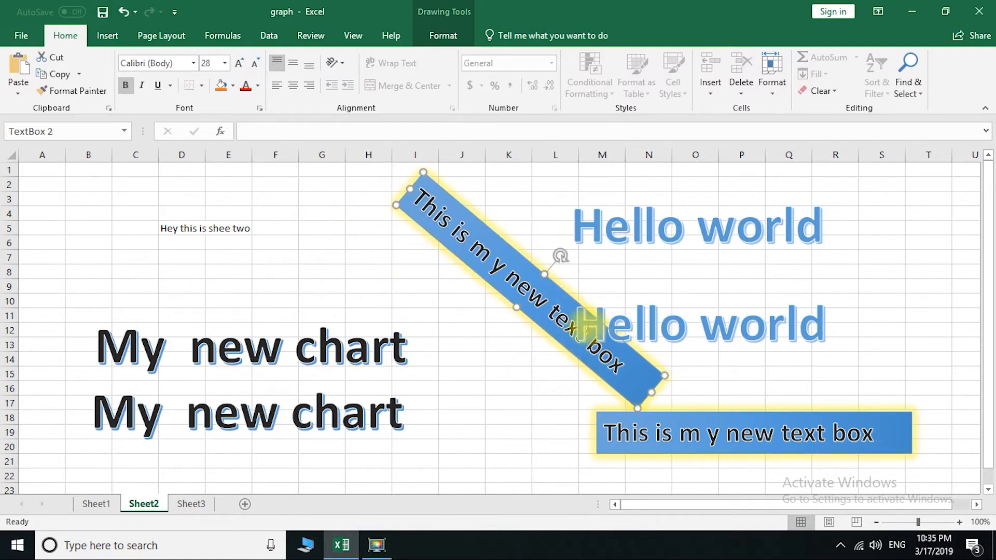
pyautogui.rightClick(576, 300)
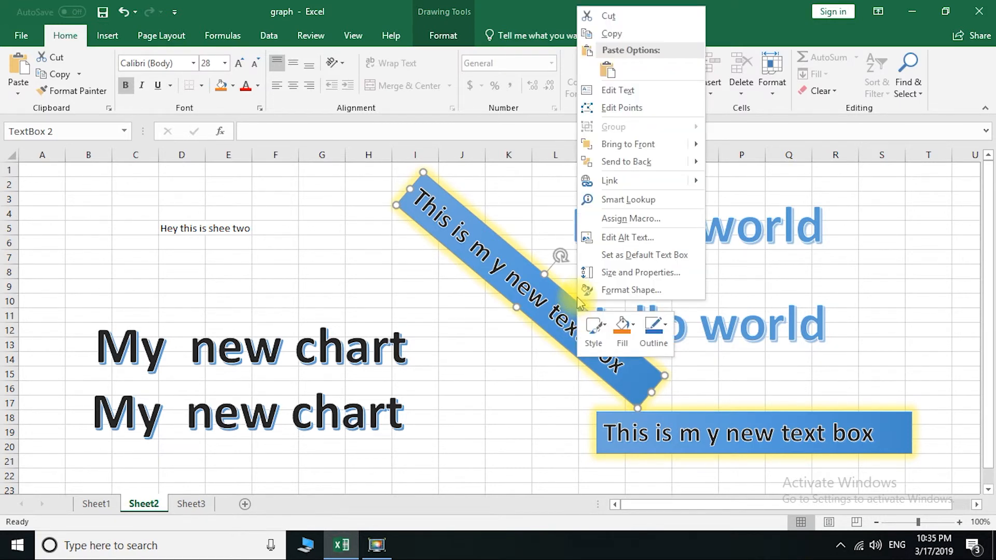
pyautogui.click(640, 148)
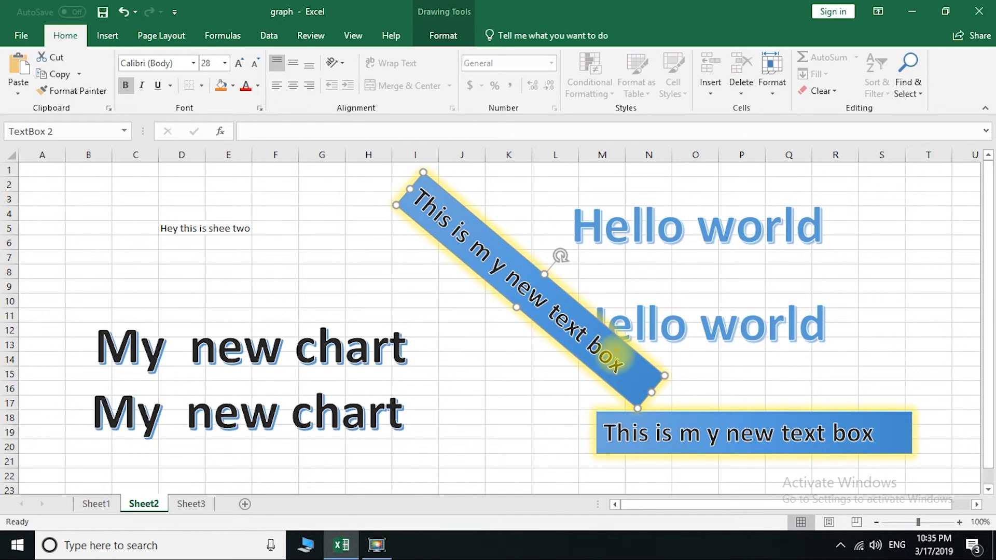
# Delete the diagonal text box and both "Hello world" WordArt objects from the sheet
pyautogui.press('Delete')
pyautogui.click(638, 311)
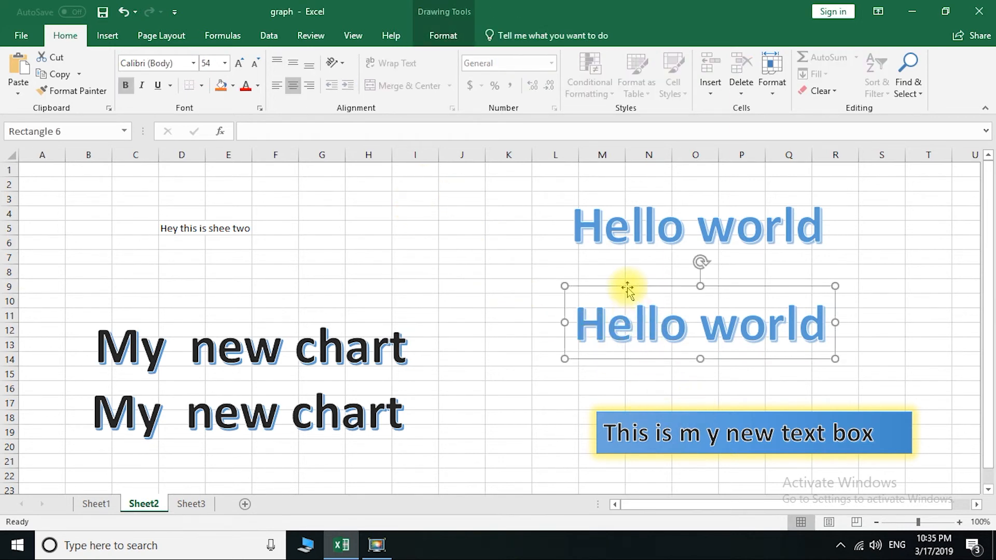
pyautogui.press('Delete')
pyautogui.click(631, 224)
pyautogui.click(647, 221)
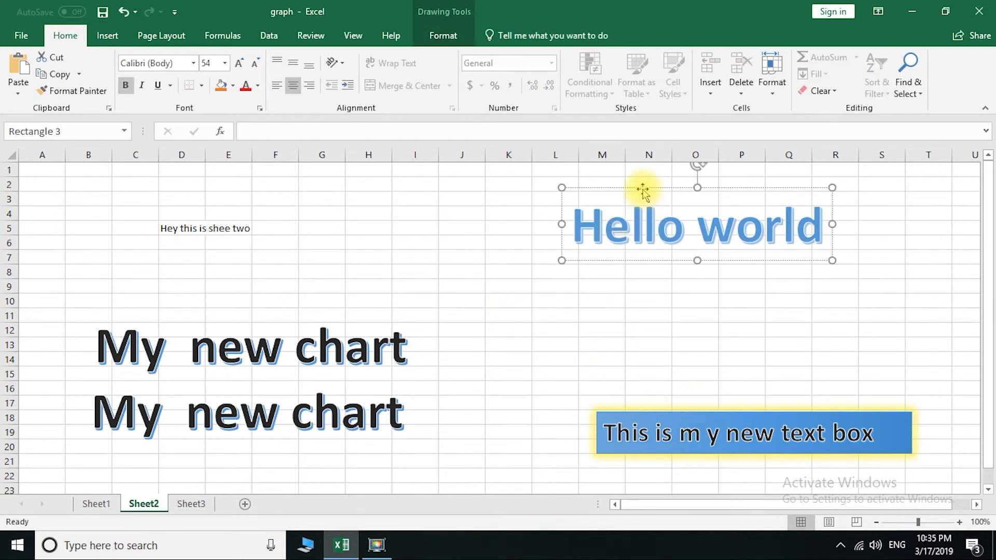
pyautogui.press('Delete')
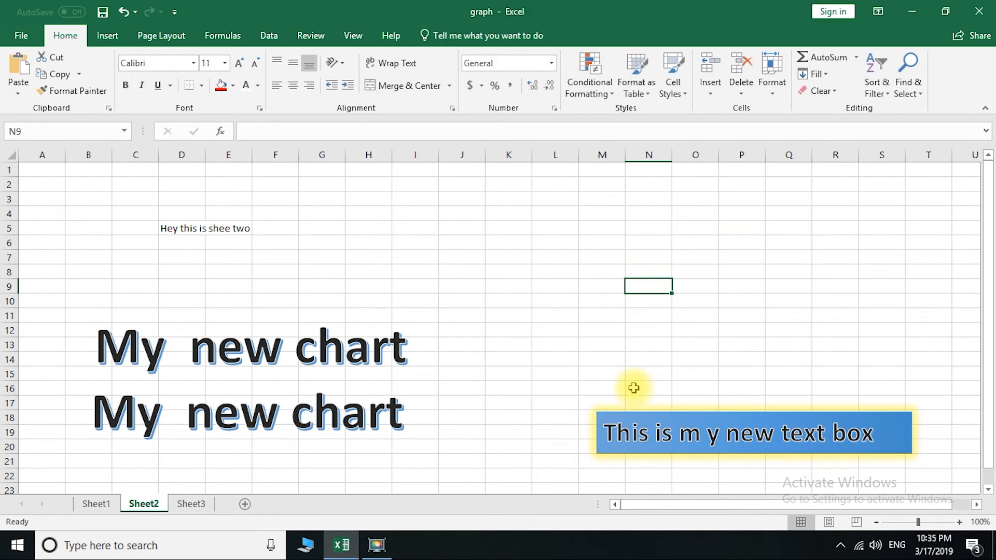
# Delete the horizontal text box and both "My new chart" WordArt objects
pyautogui.click(635, 410)
pyautogui.press('Delete')
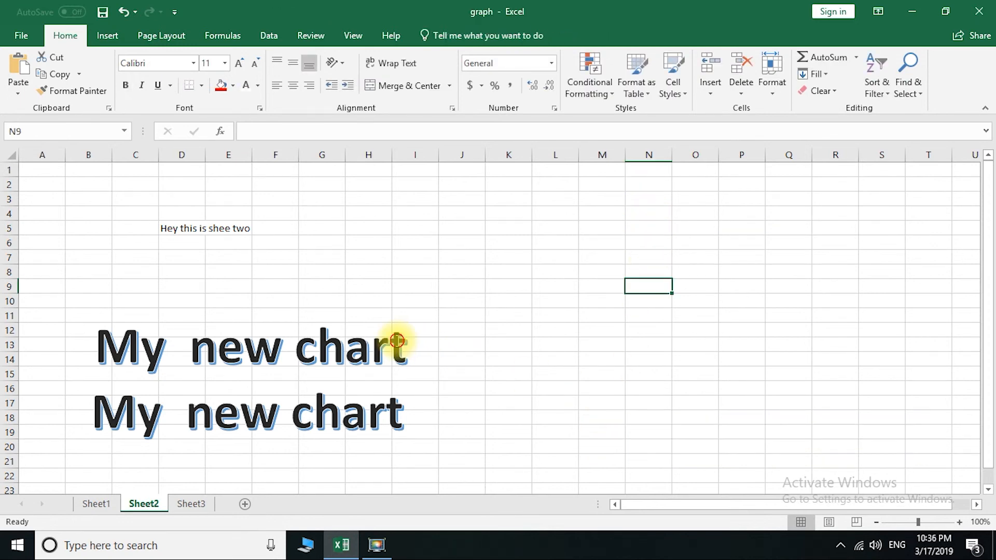
pyautogui.click(392, 342)
pyautogui.click(403, 307)
pyautogui.press('Delete')
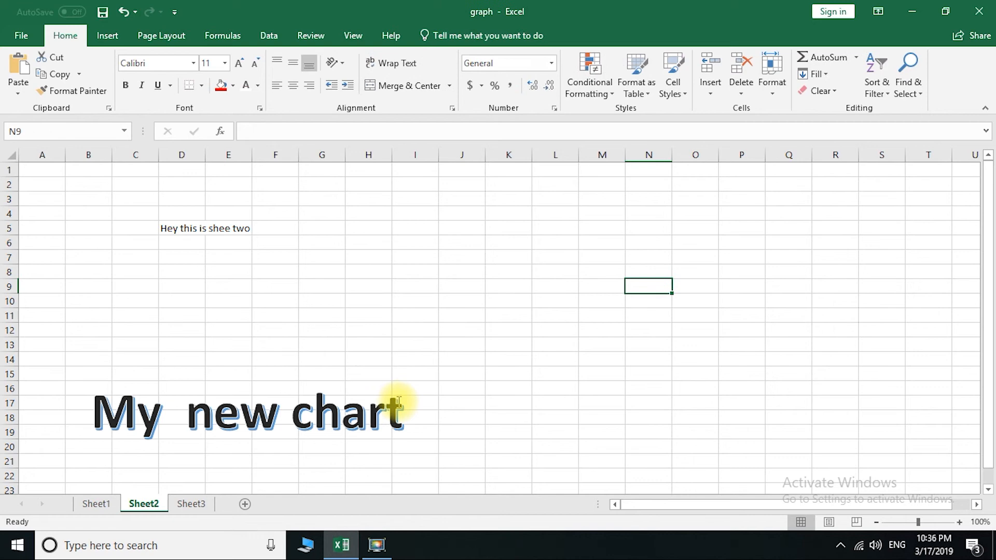
pyautogui.click(401, 373)
pyautogui.press('Delete')
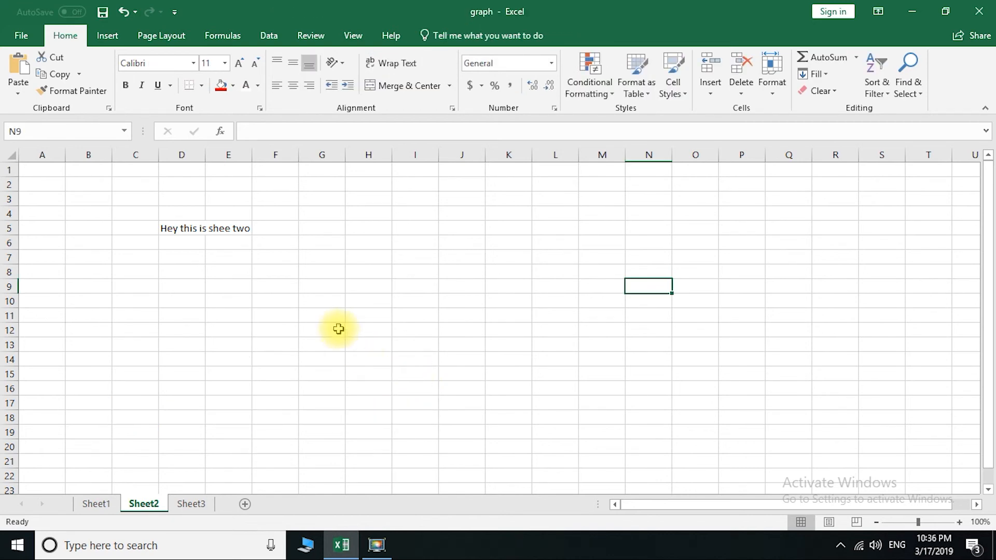